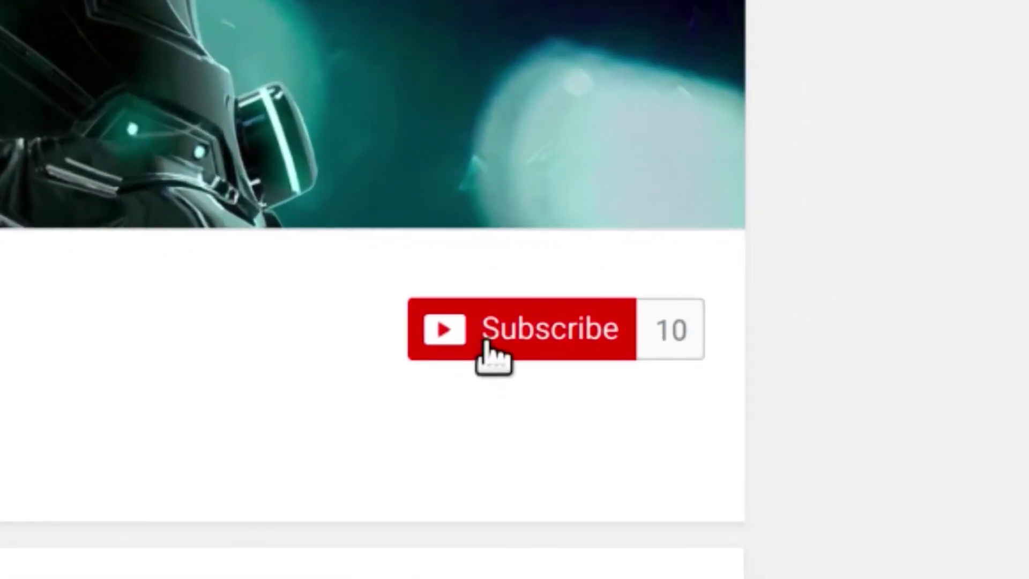
click(487, 344)
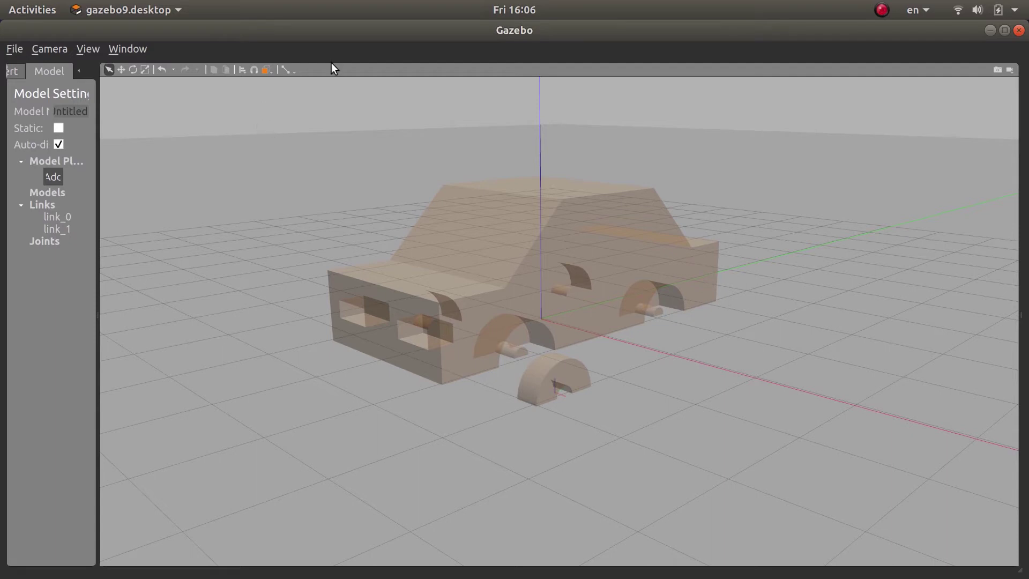
- Start a revolute joint with the car body link_0 as parent and the loose wheel link_1 as child
click(286, 69)
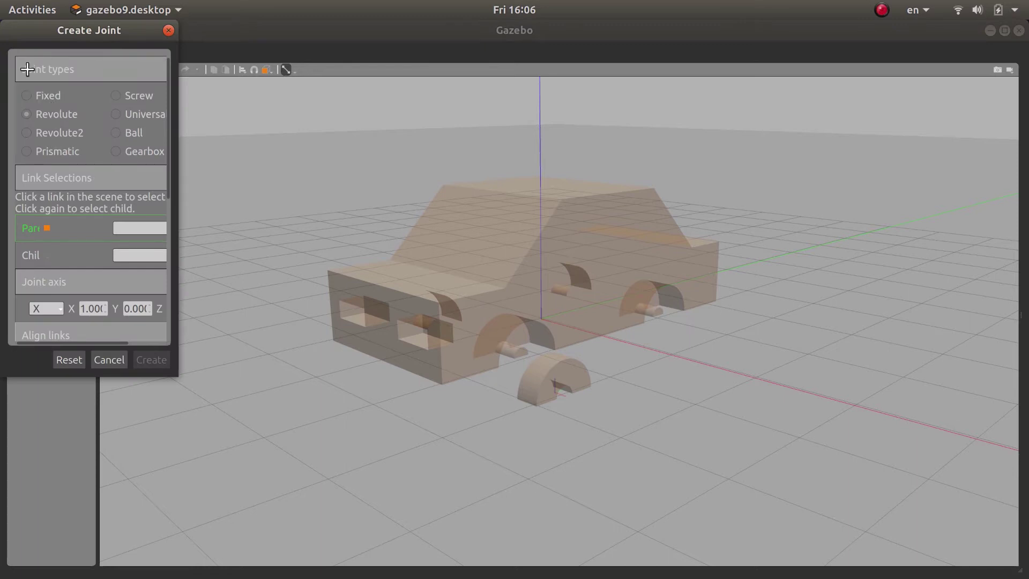
drag(52, 31, 128, 49)
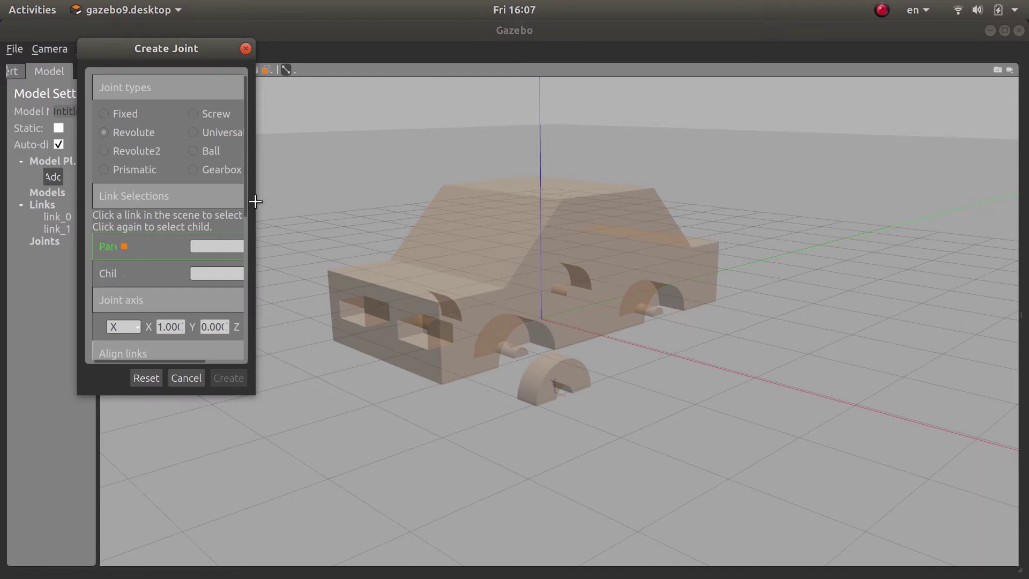
drag(252, 199, 450, 225)
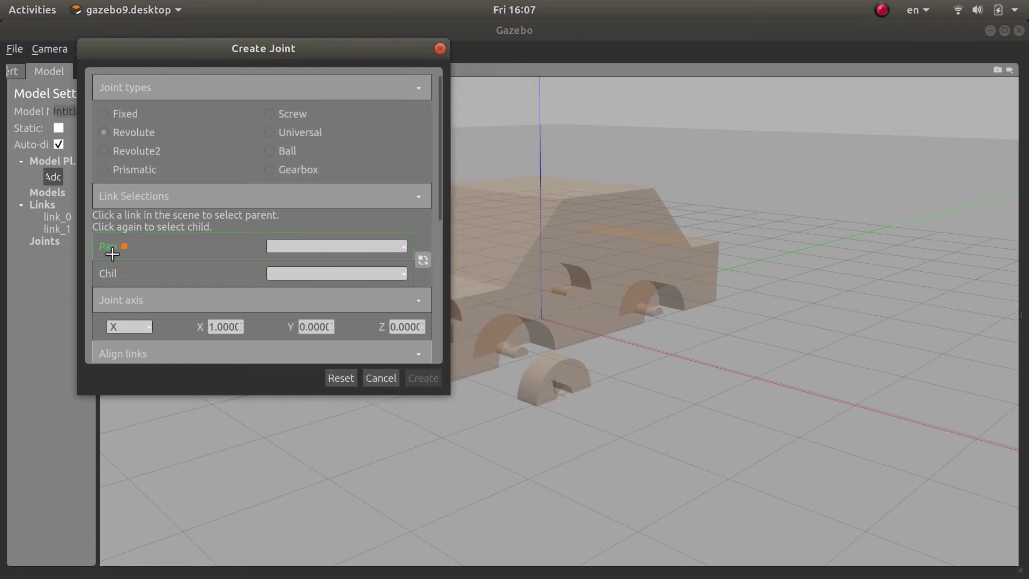
drag(201, 43, 127, 58)
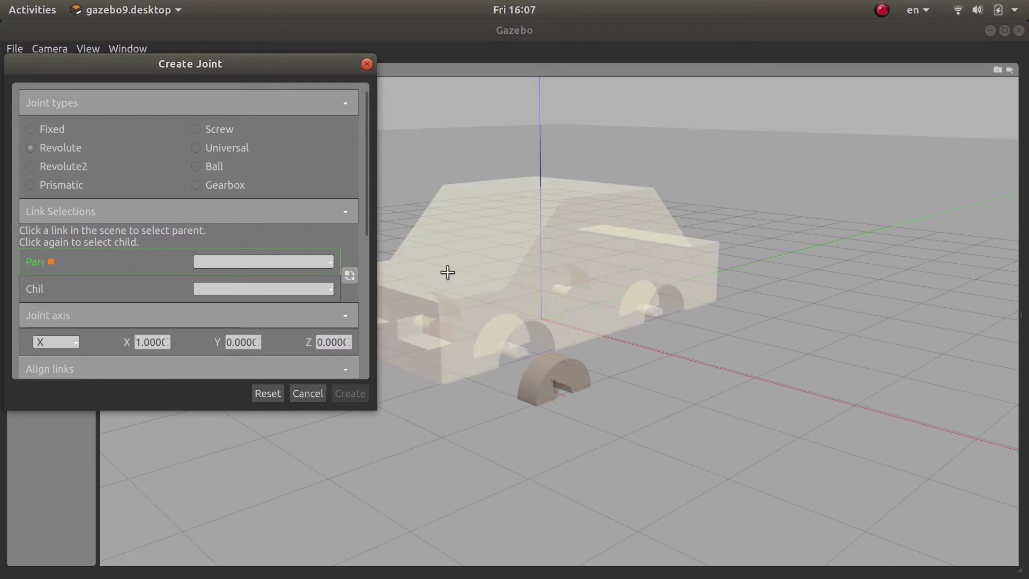
click(469, 258)
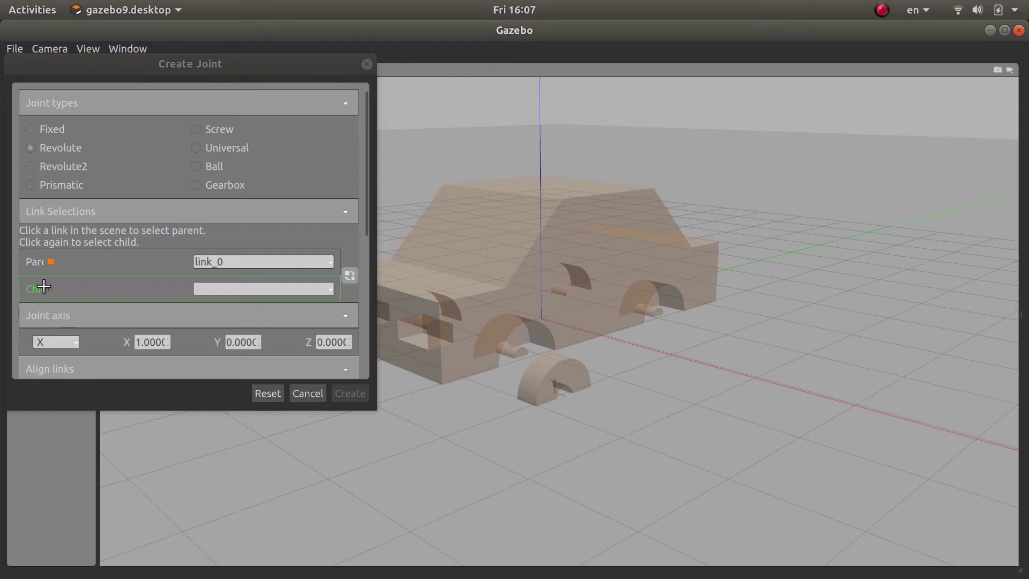
click(545, 385)
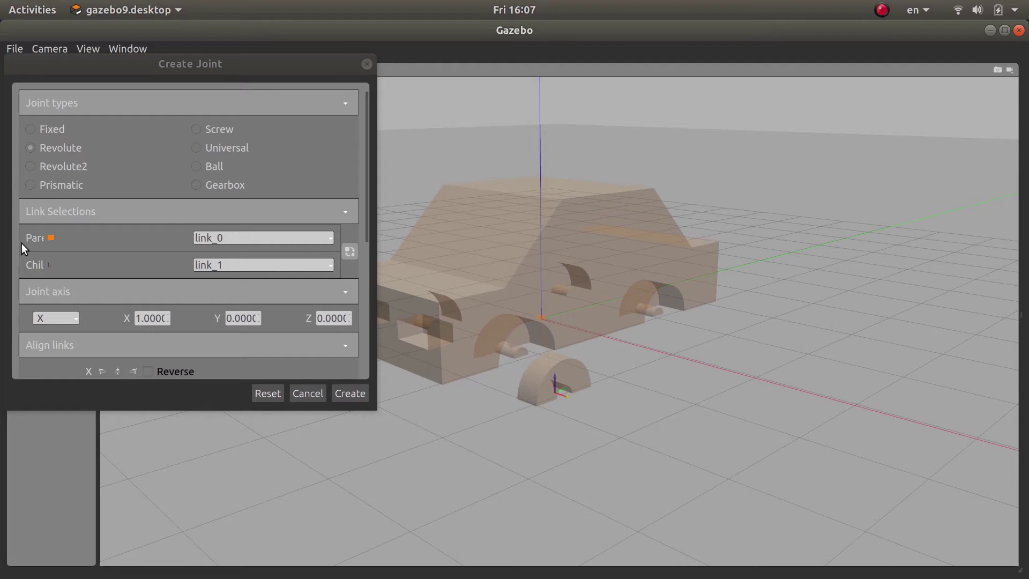
- Try a Z component of 1 for the joint axis on the wheel, then restore the plain X axis
drag(367, 198, 369, 226)
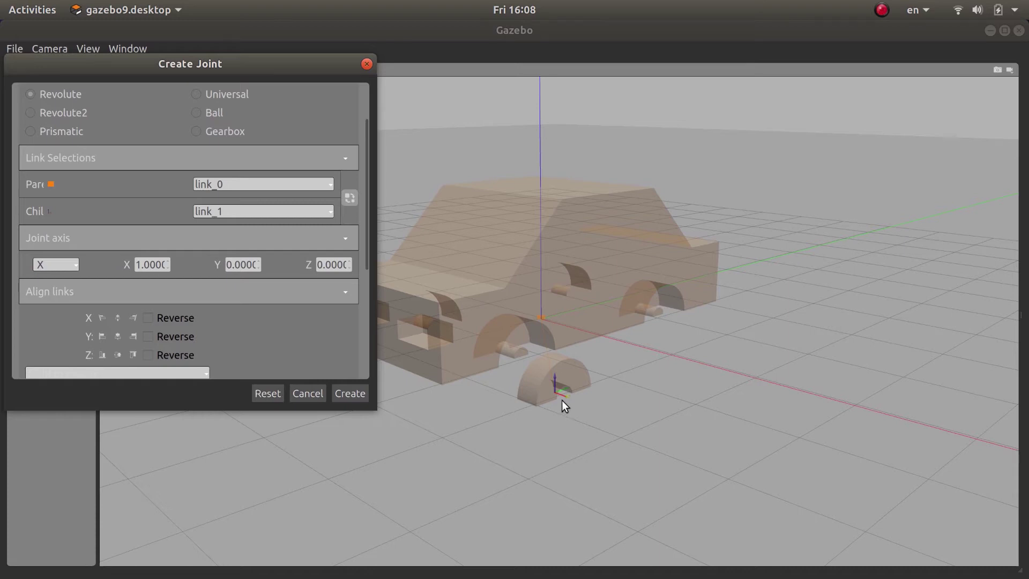
scroll(569, 407, up, 5)
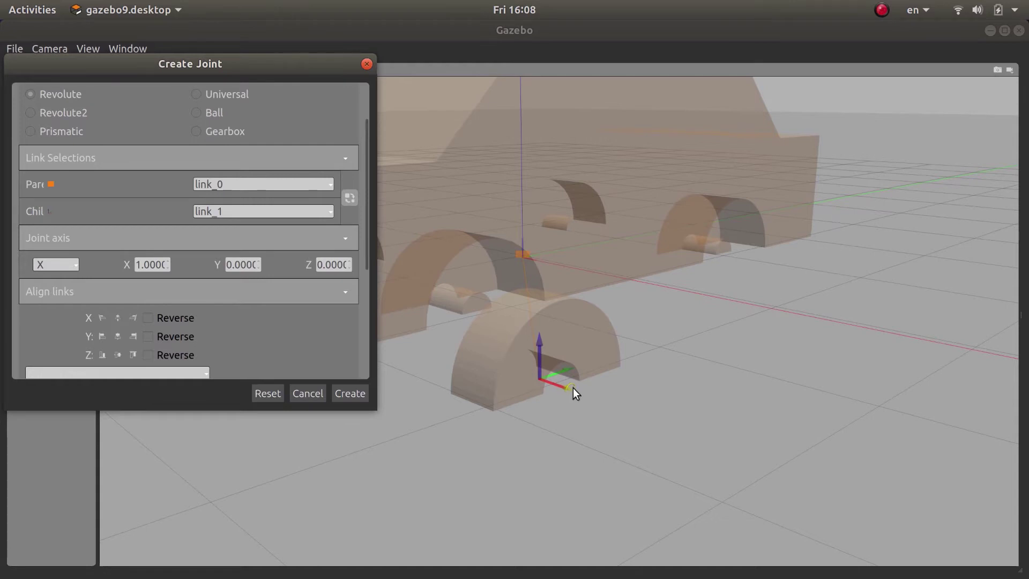
scroll(572, 388, up, 1)
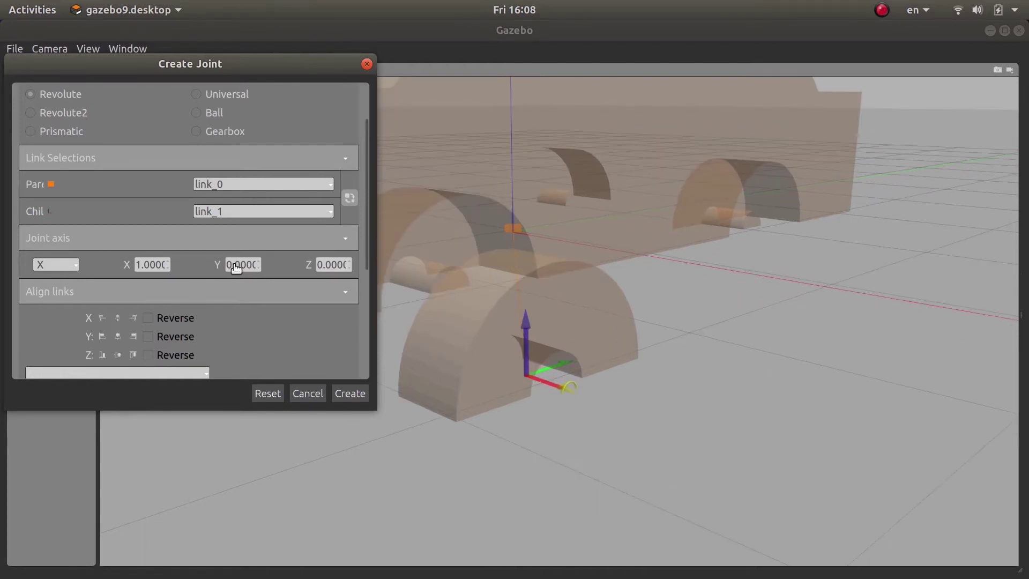
double_click(325, 264)
text(1)
key(Return)
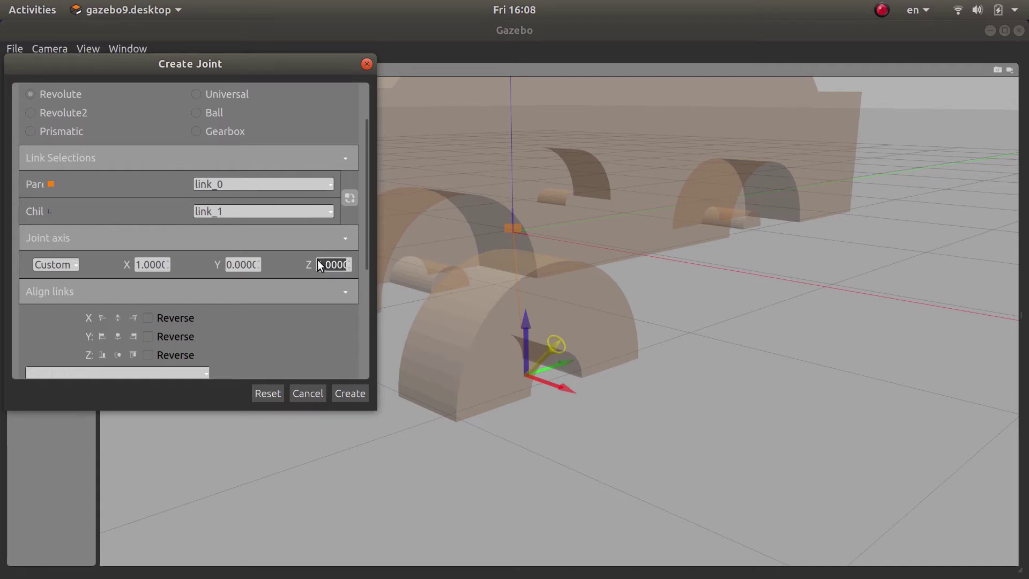
key(Return)
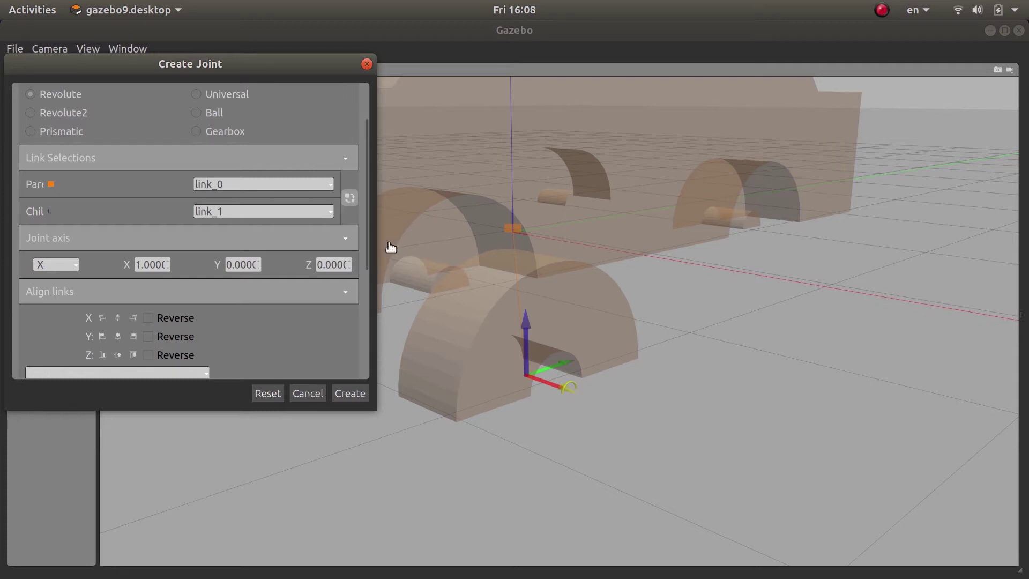
- Try aligning the wheel with the car body along X at minimum, centre and maximum, including the reversed maximum, then clear the alignment
drag(368, 239, 370, 255)
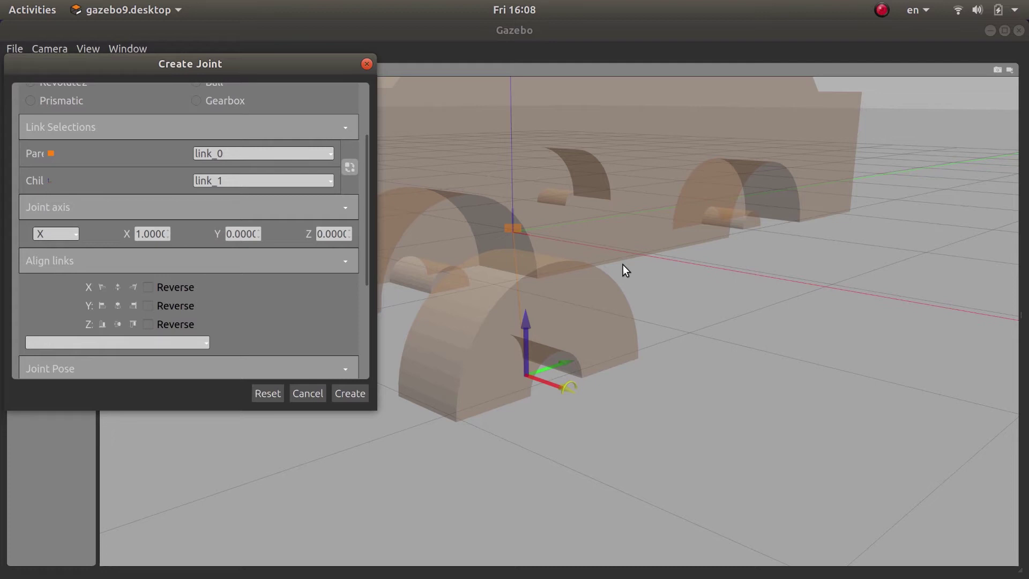
scroll(616, 268, down, 2)
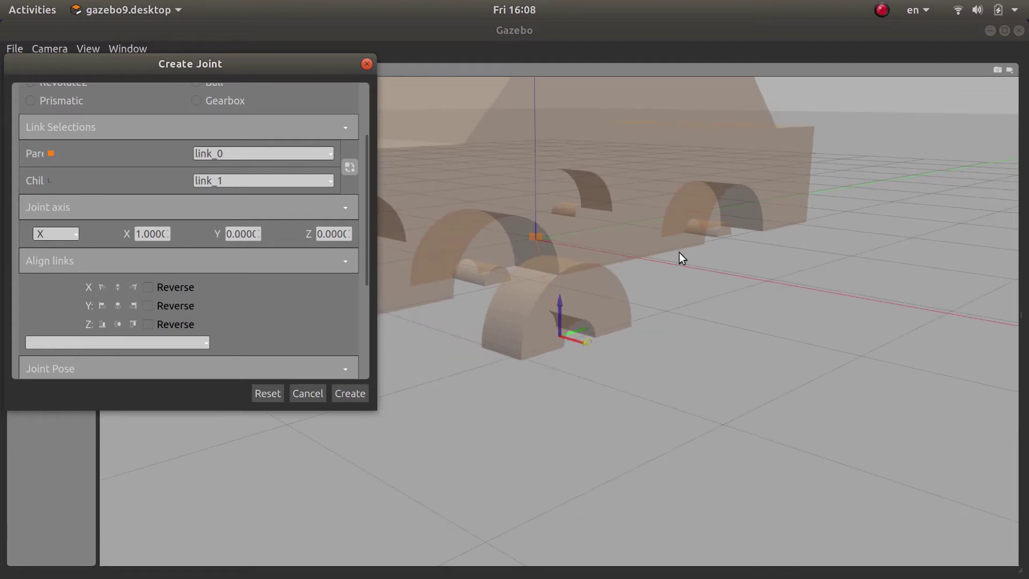
click(101, 288)
scroll(471, 298, down, 5)
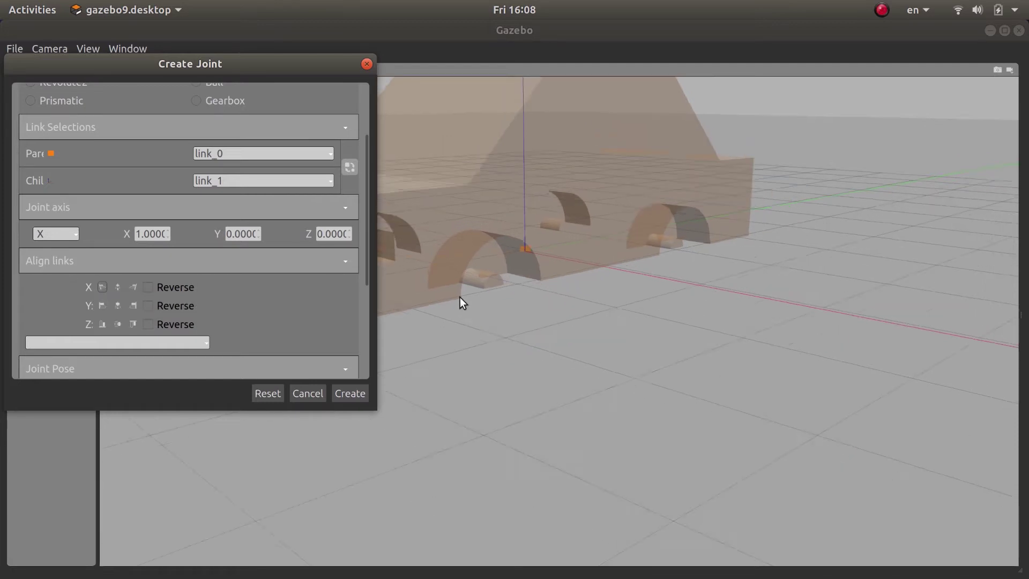
click(642, 374)
drag(640, 370, 675, 375)
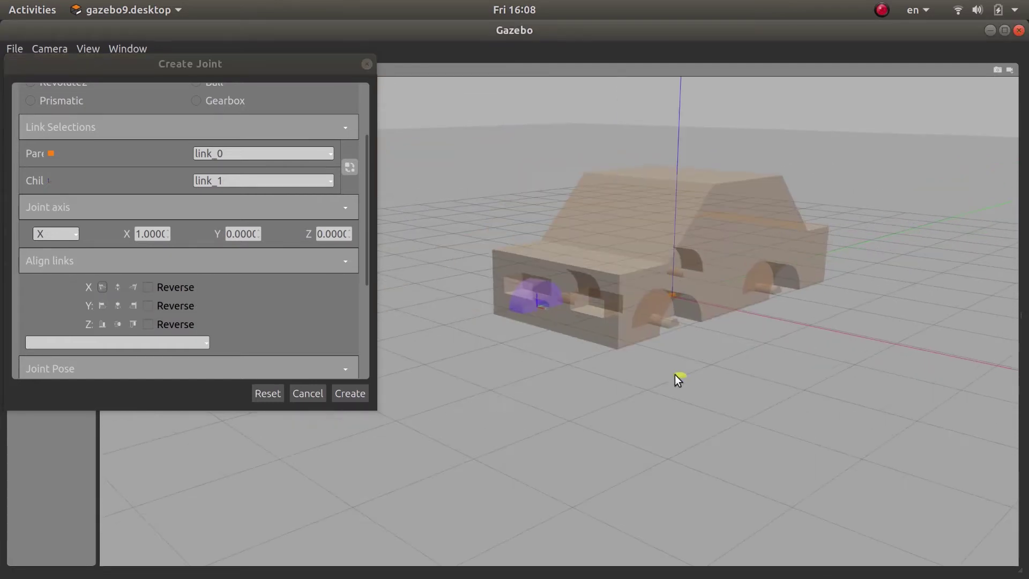
click(117, 287)
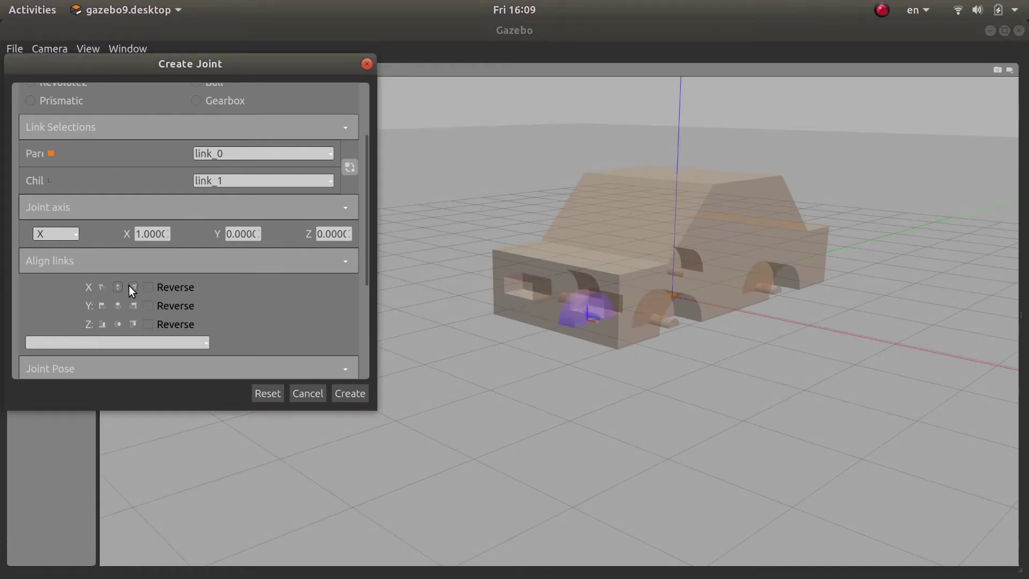
click(129, 286)
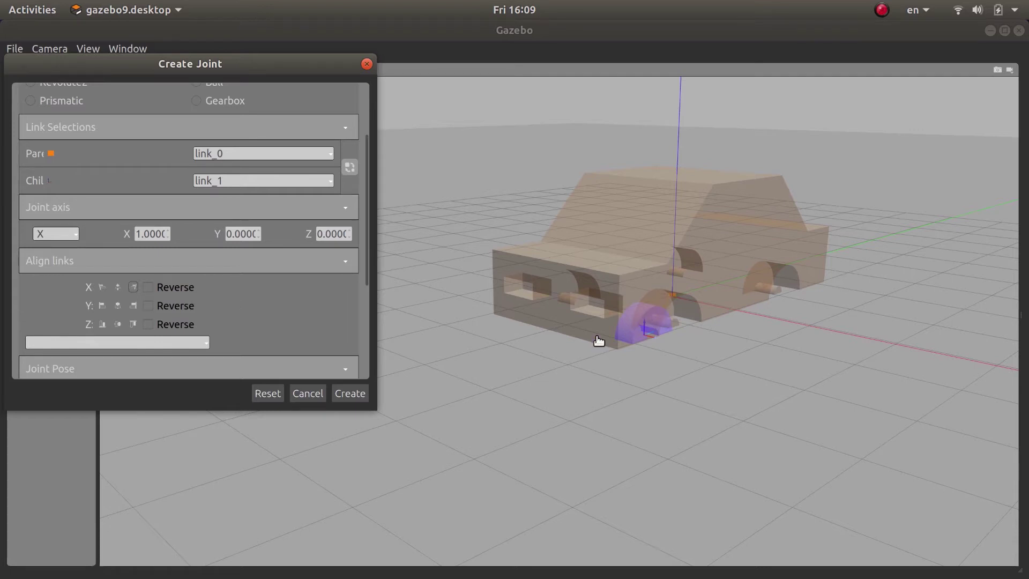
click(148, 287)
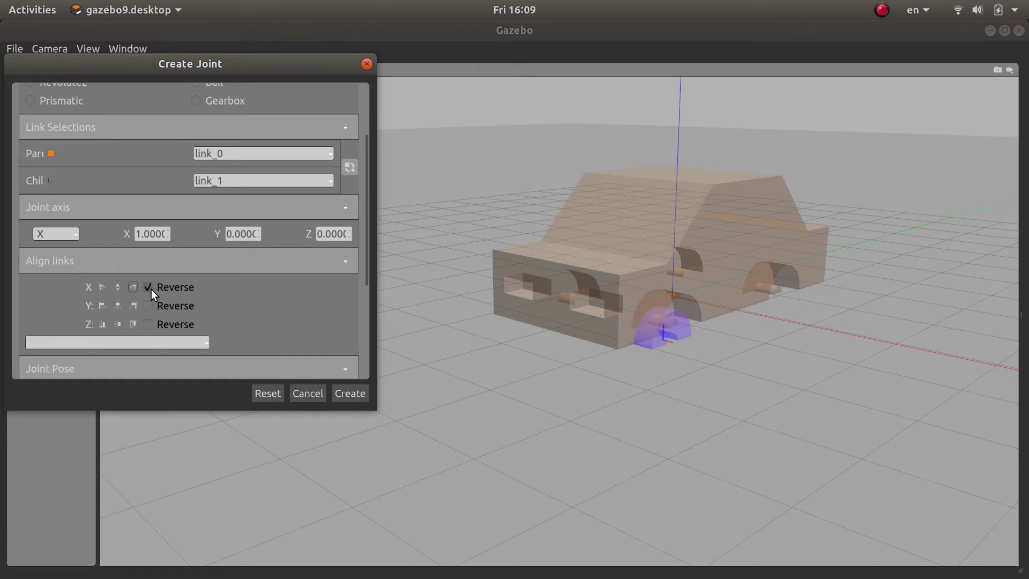
click(148, 288)
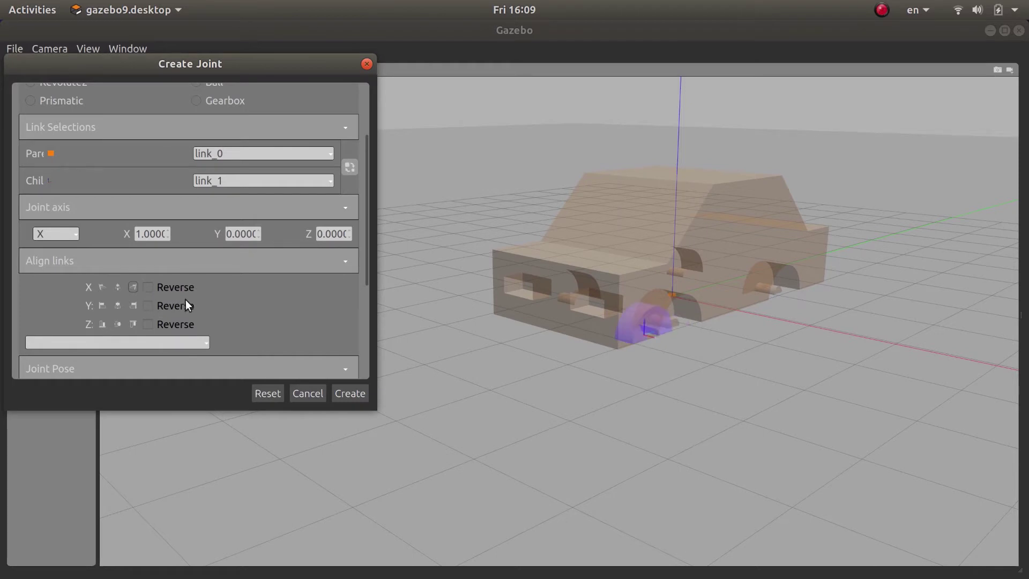
click(132, 288)
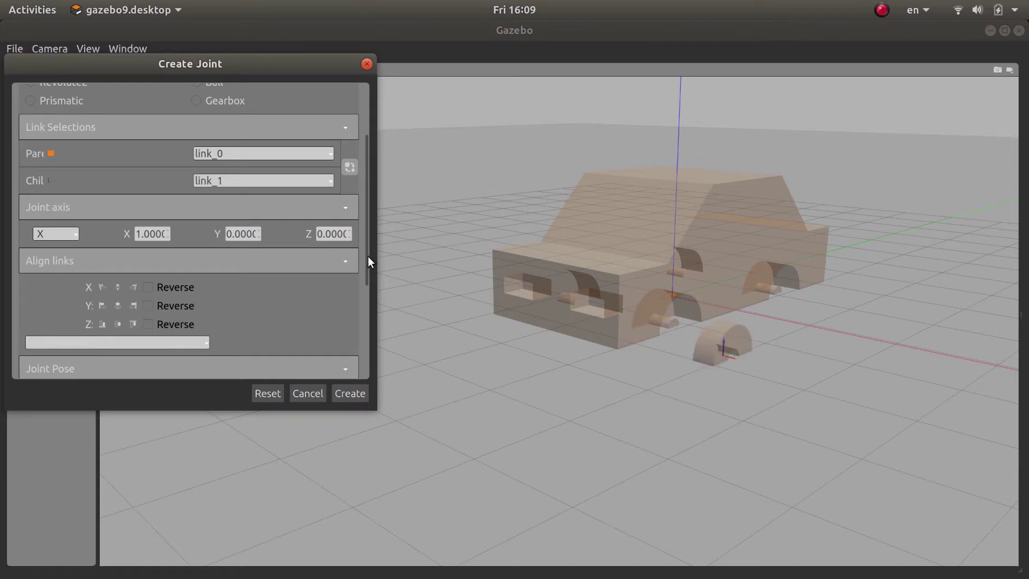
- Set the wheel's relative pose to X 0.75 m and Y -1.15 m, and create the joint
drag(366, 261, 368, 270)
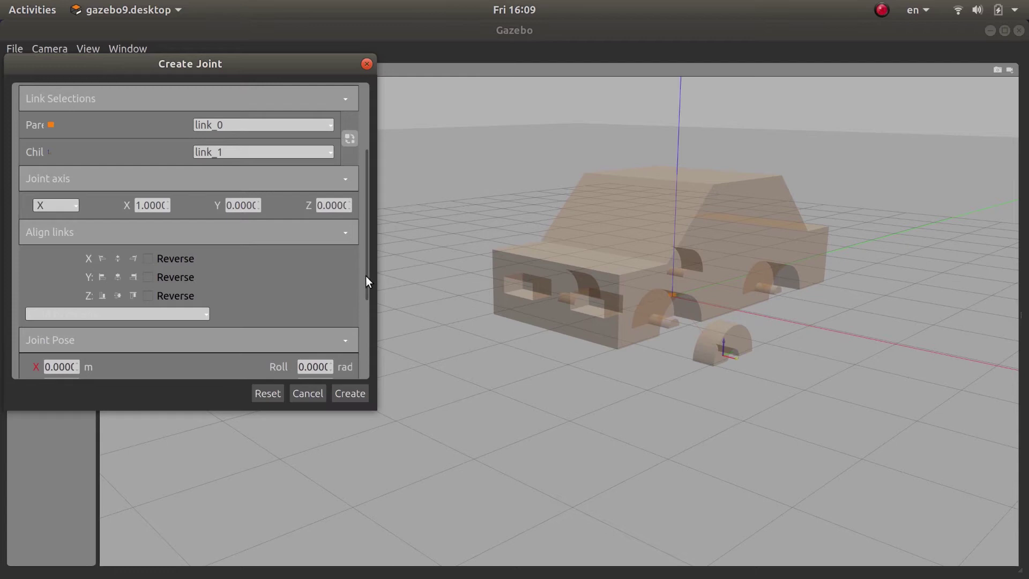
drag(365, 275, 350, 290)
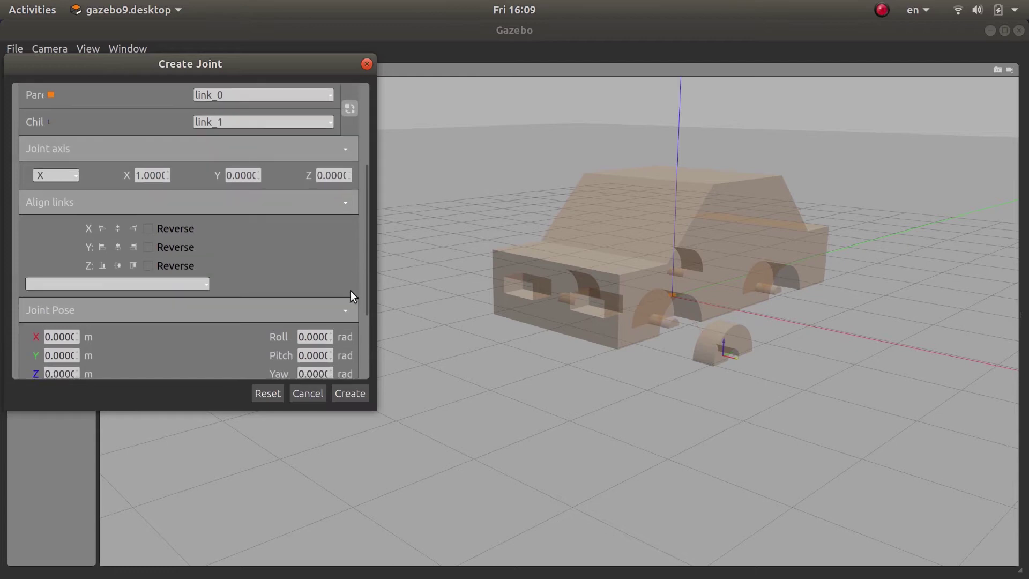
click(104, 230)
drag(368, 246, 352, 301)
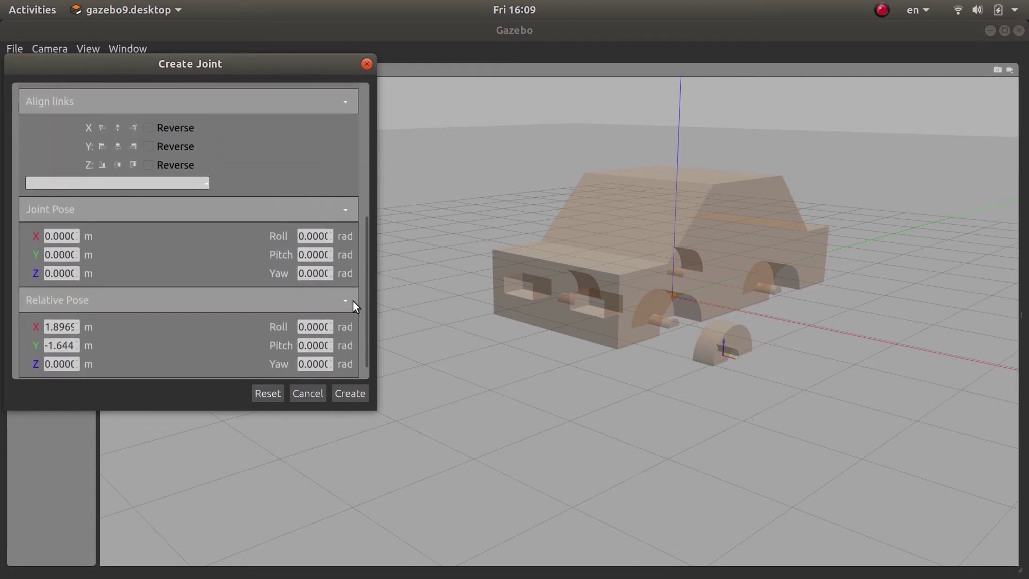
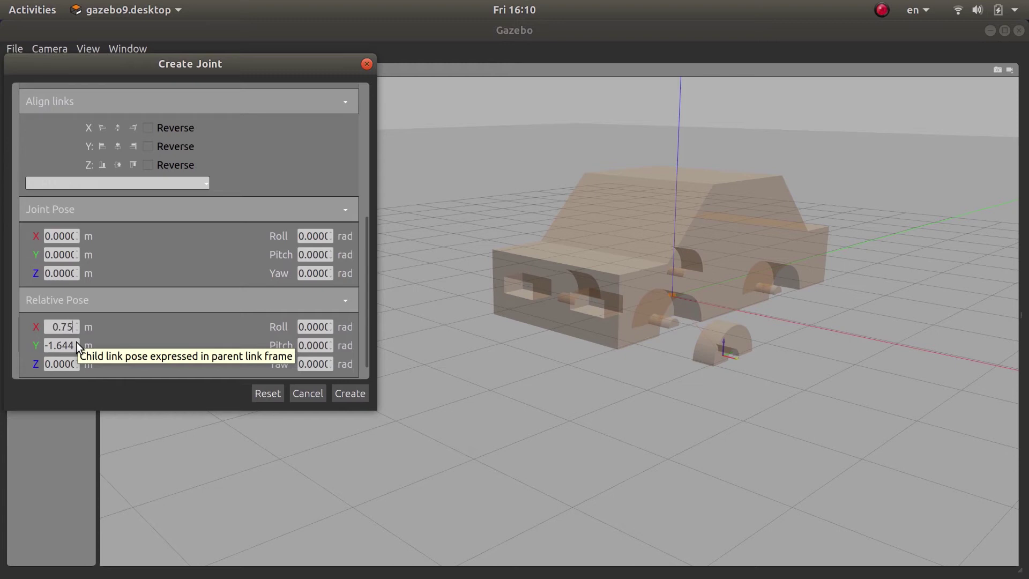
key(Return)
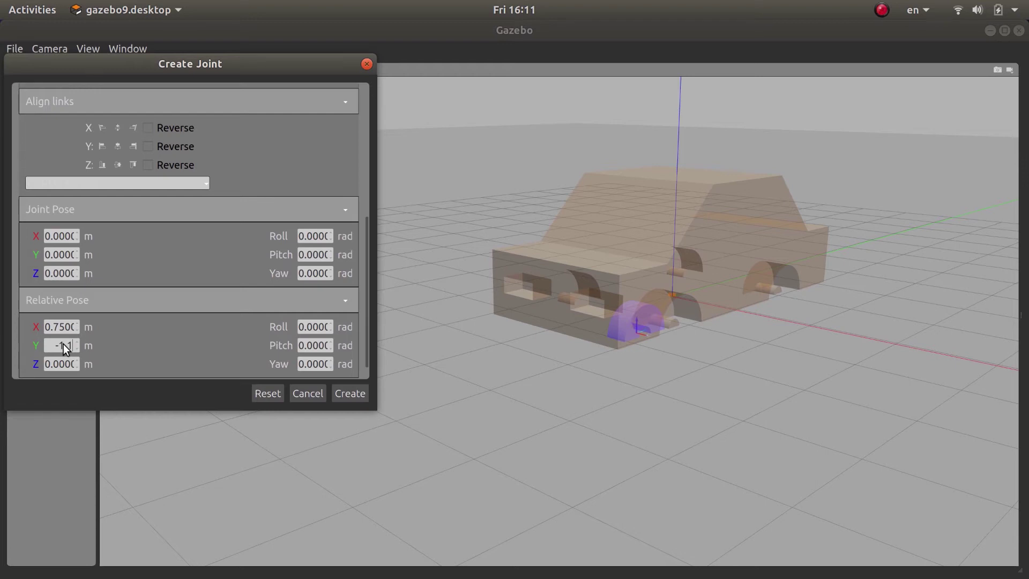
key(Return)
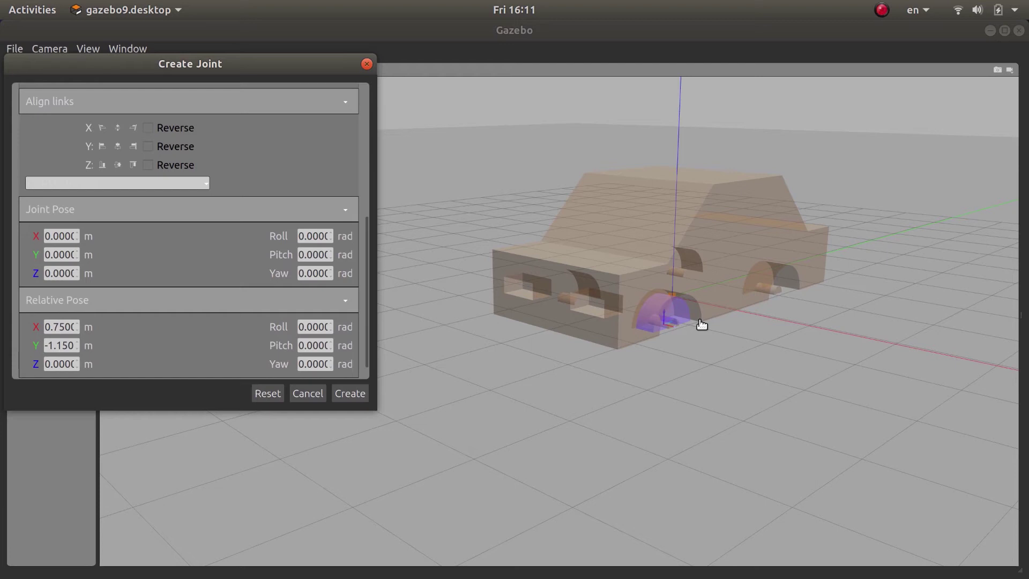
click(350, 394)
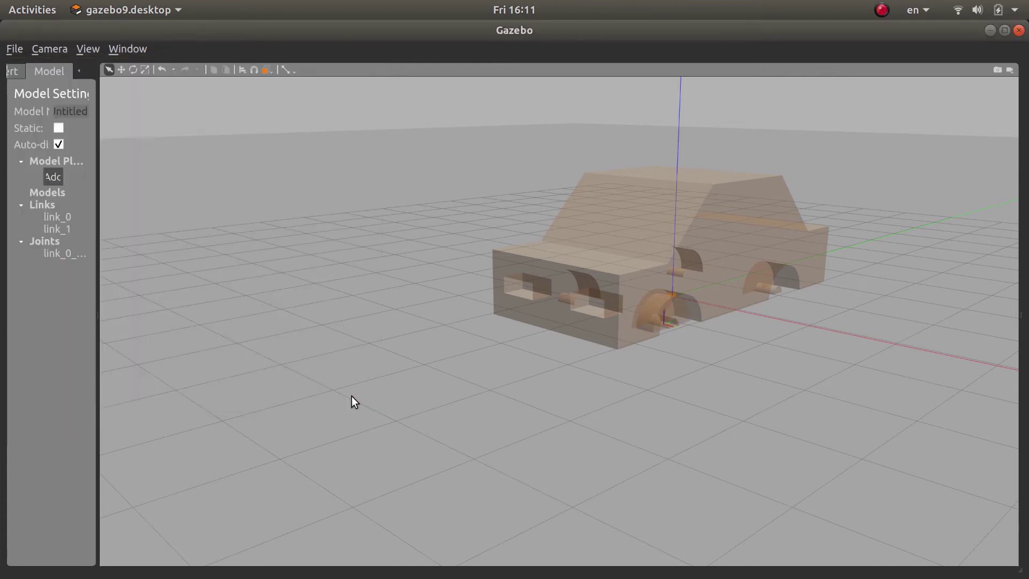
- Copy the attached front wheel link_1 and paste three copies near the other front axle and the two rear axles
scroll(687, 315, up, 10)
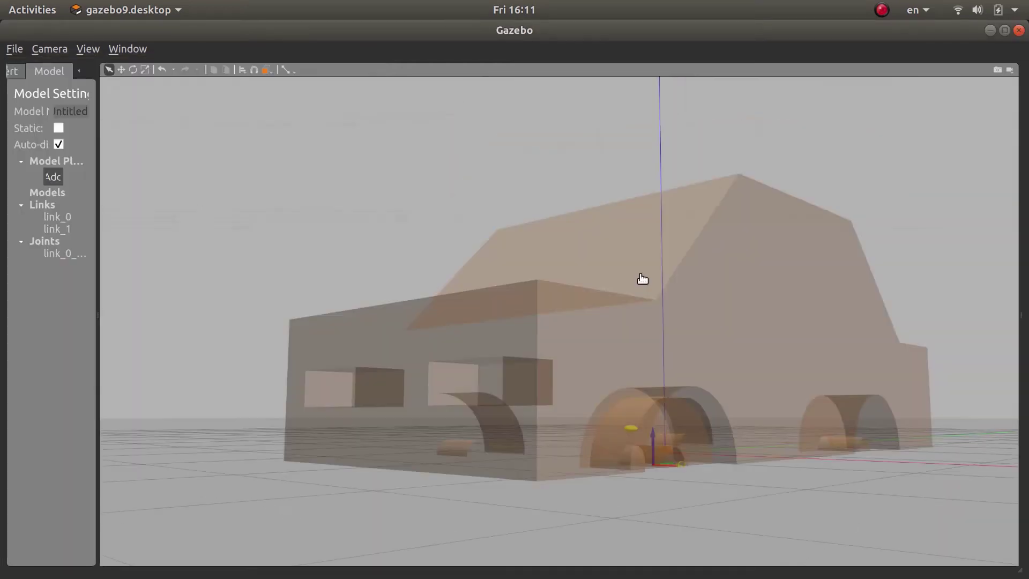
middle_drag(642, 278, 648, 352)
scroll(649, 352, down, 3)
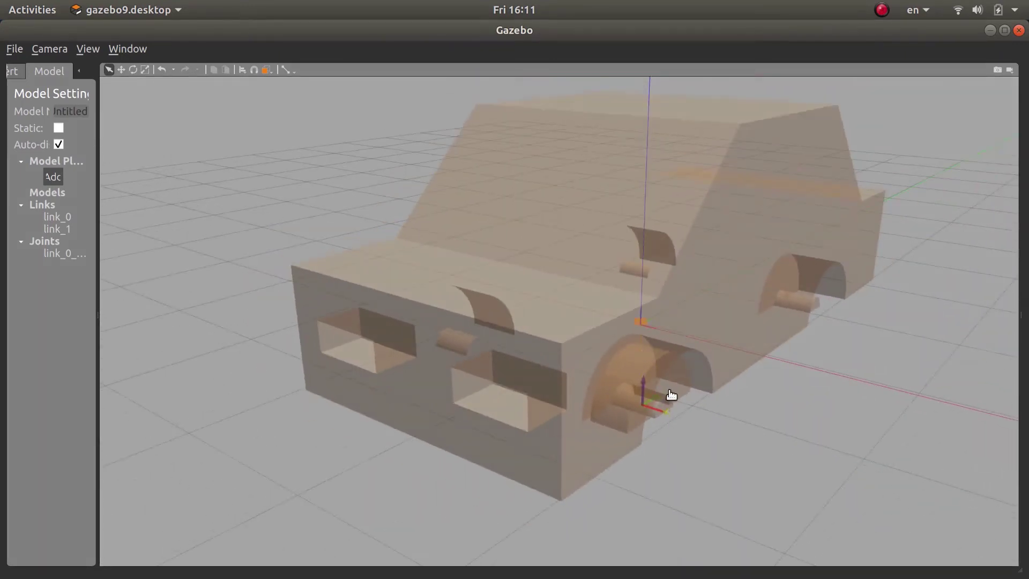
click(677, 379)
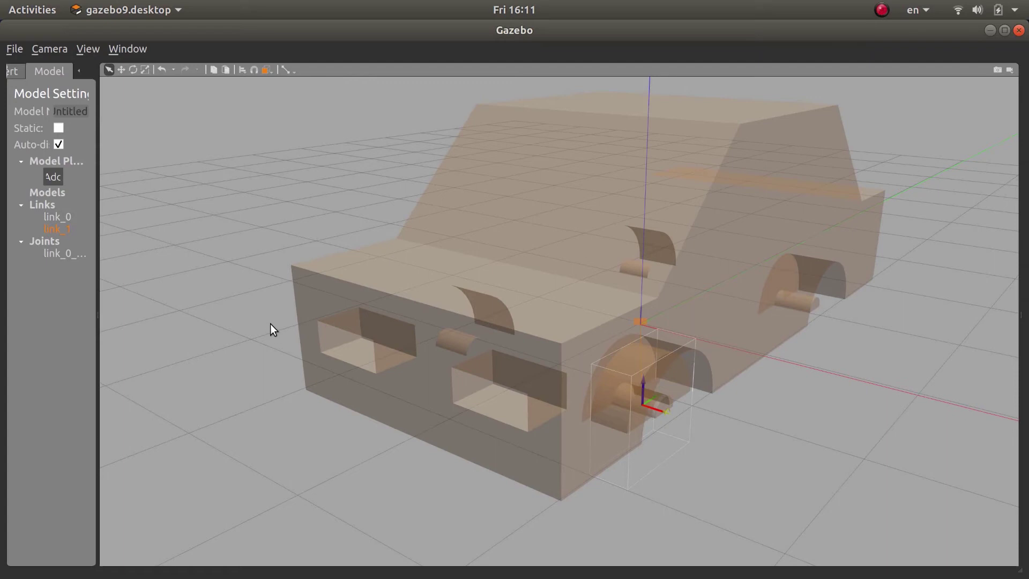
key(ctrl+c)
key(ctrl+v)
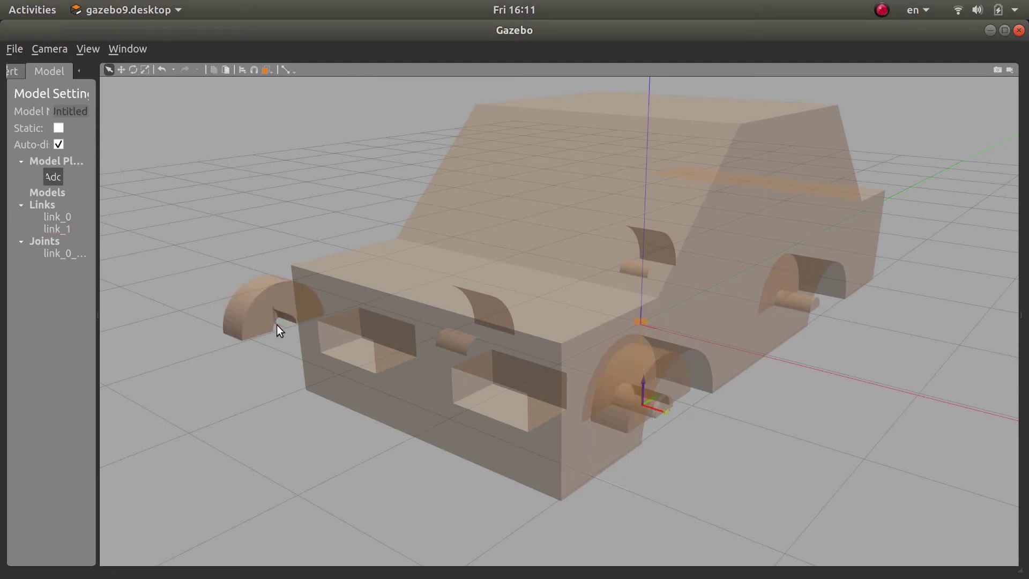
click(340, 331)
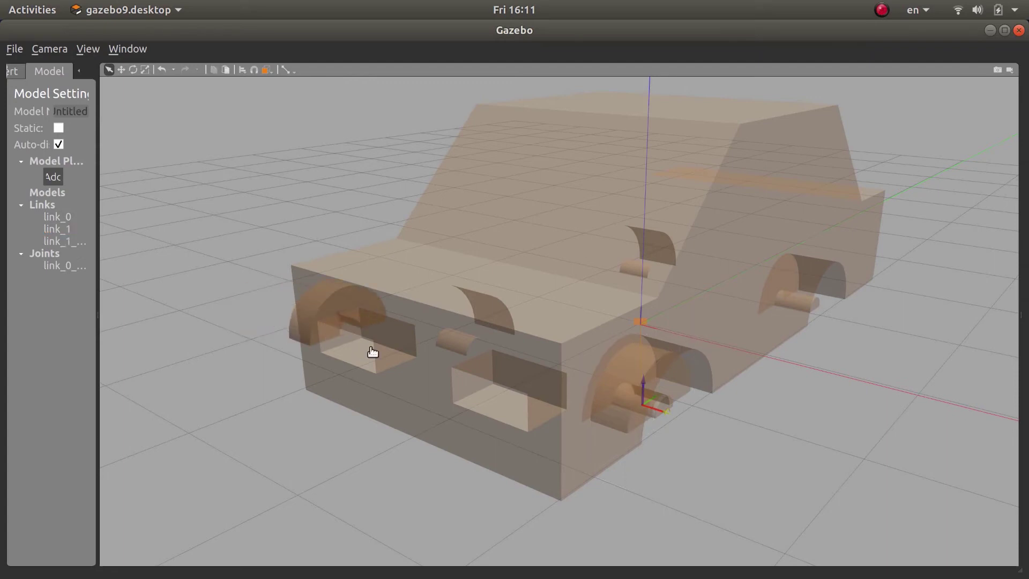
key(ctrl+v)
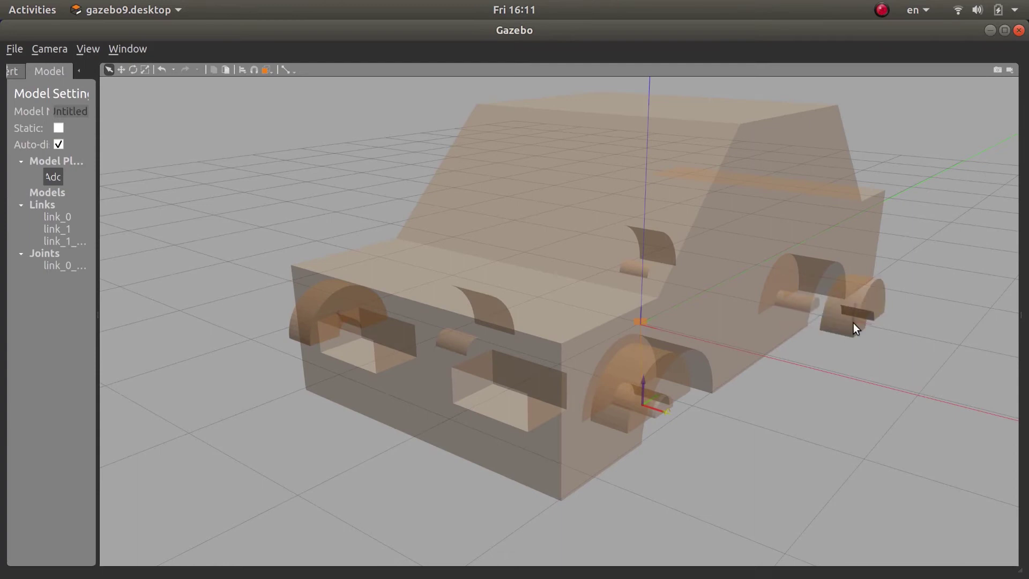
click(854, 324)
key(ctrl+v)
click(576, 256)
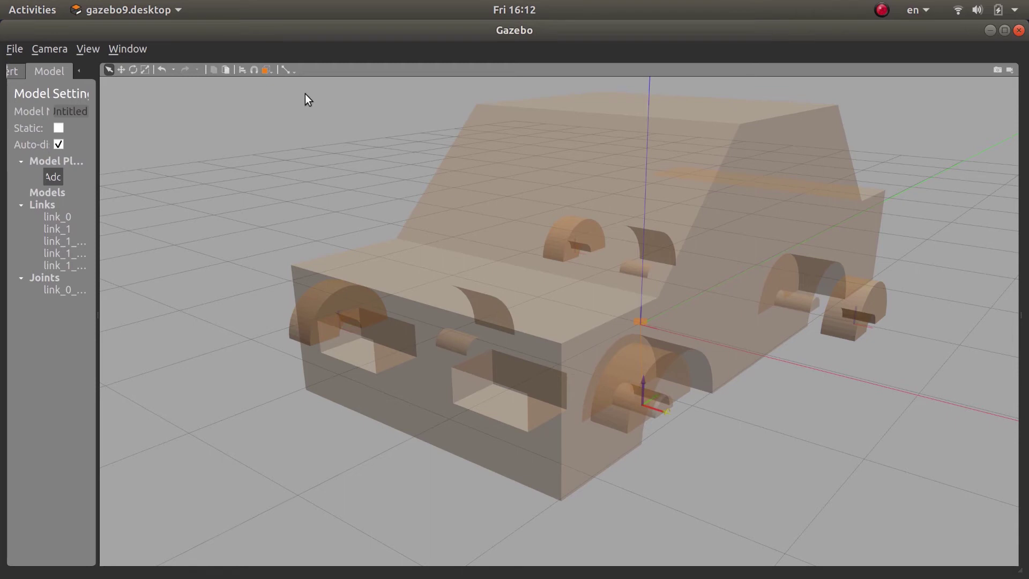
- Create a revolute joint between link_0 and link_1_clone_0 with relative pose X 0.75 m and Y 1.15 m
click(285, 70)
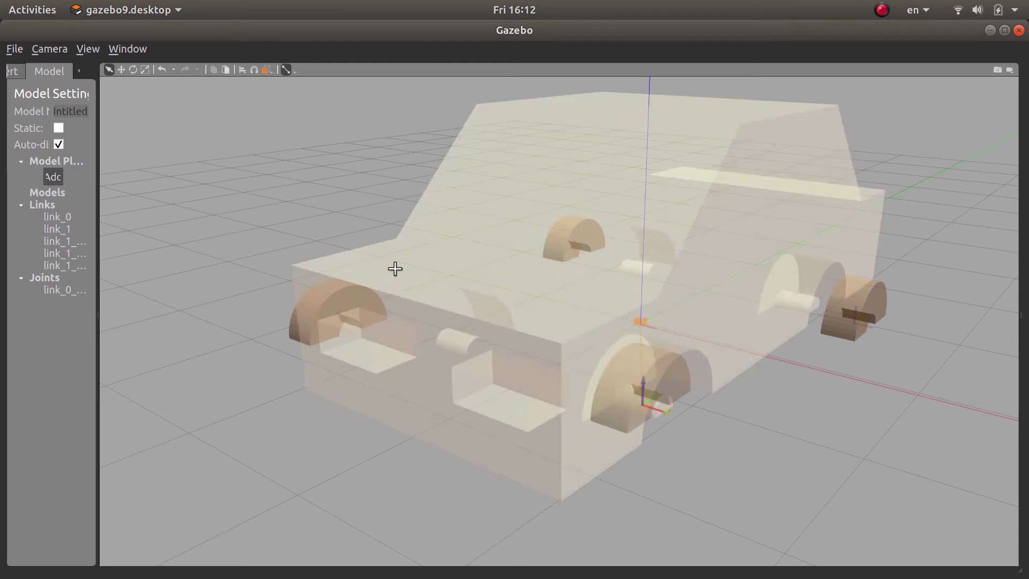
scroll(367, 218, down, 5)
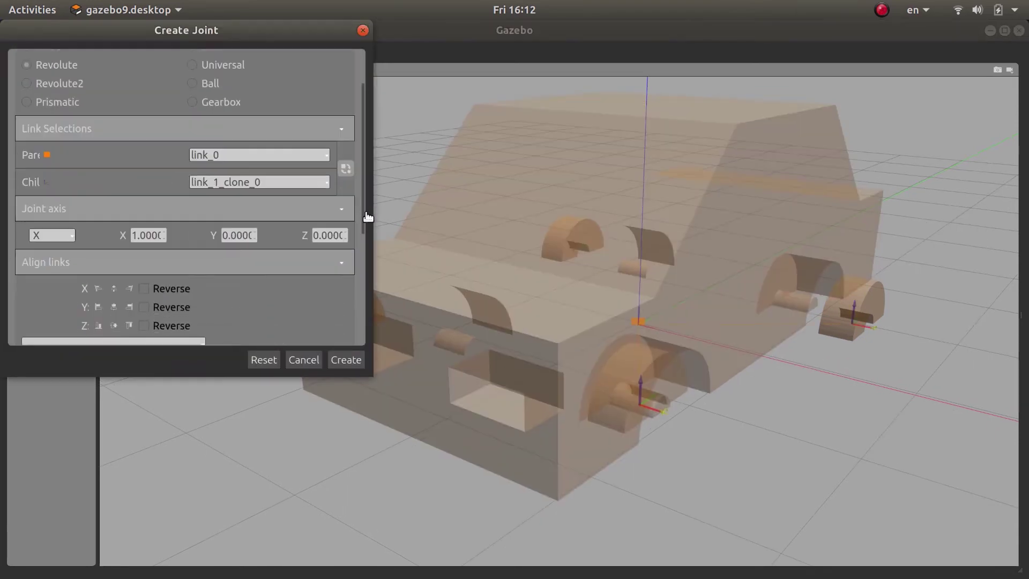
double_click(50, 289)
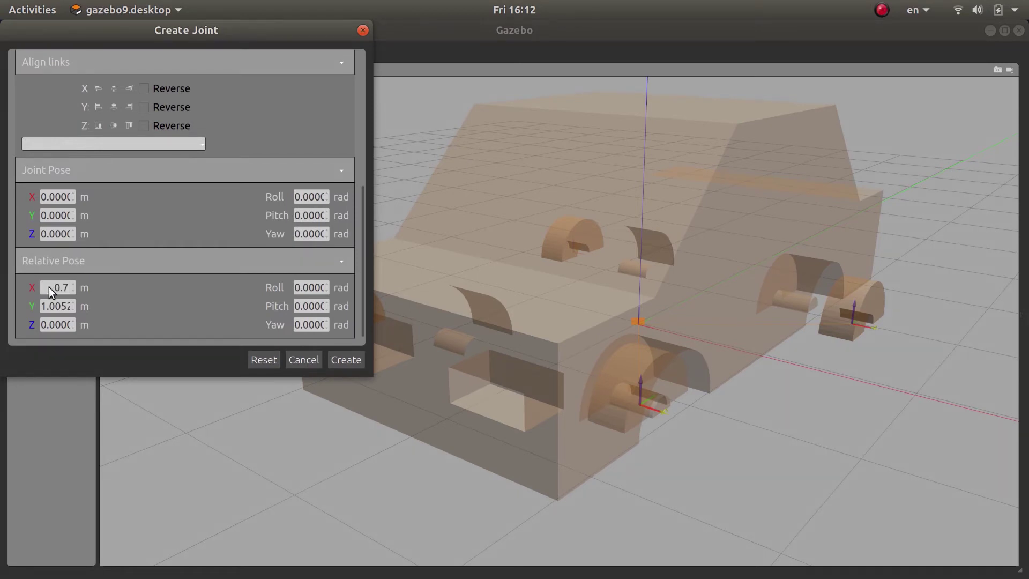
key(Return)
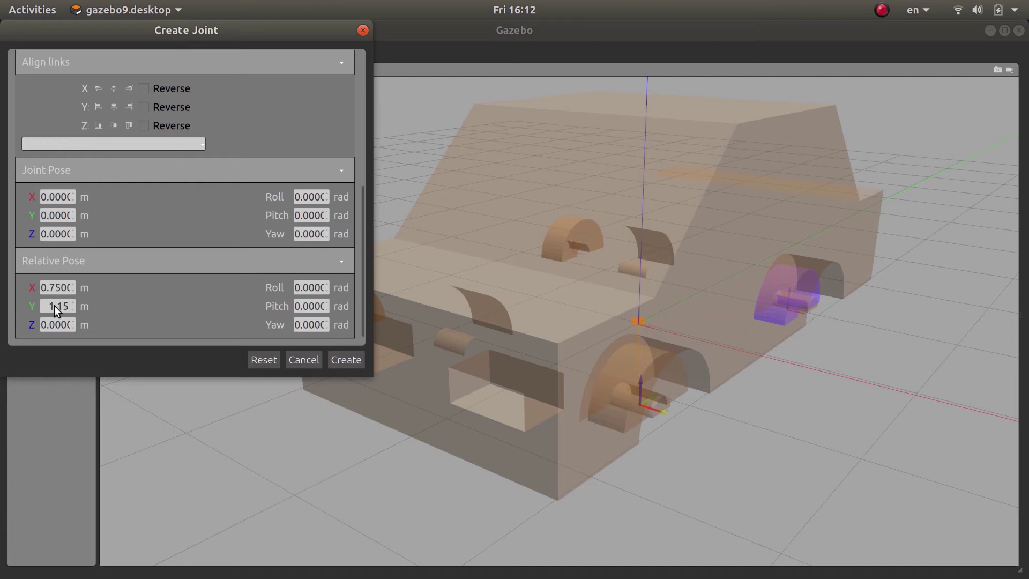
text(1.15)
key(Return)
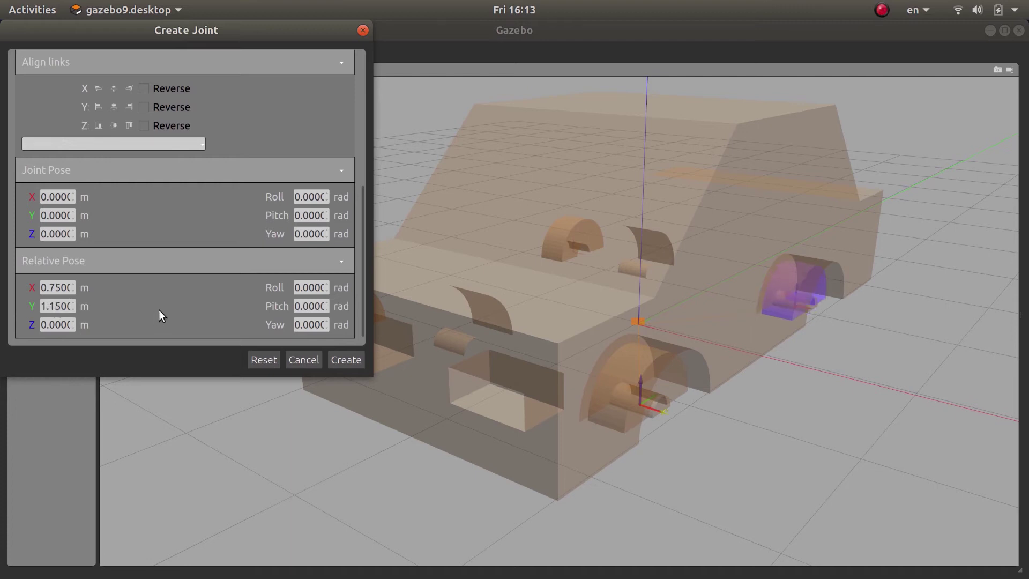
click(347, 360)
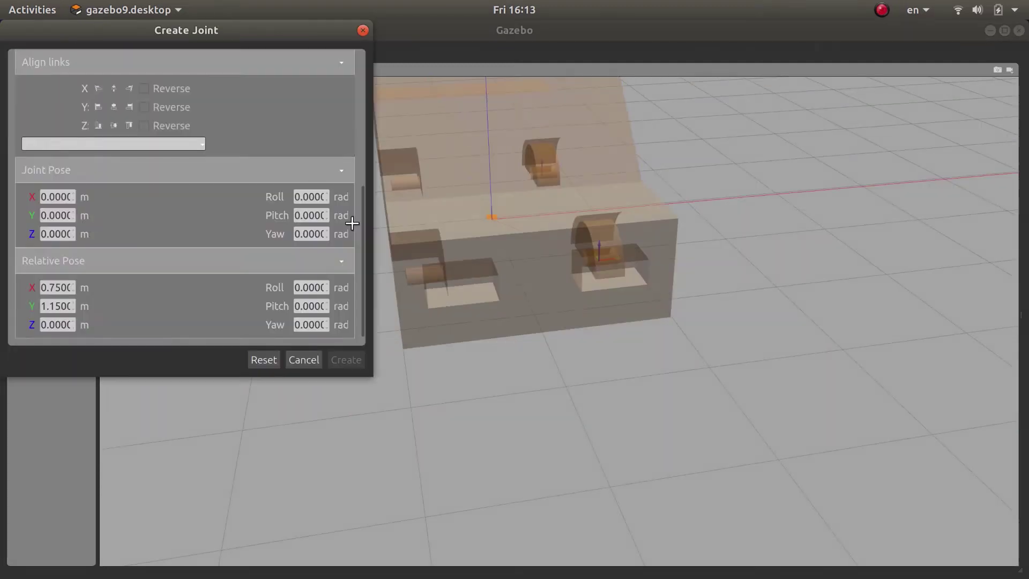
- Create a revolute joint from the car body to the unattached front wheel with relative pose X -0.75 m and Y -1.15 m
scroll(292, 280, down, 3)
scroll(293, 280, down, 2)
double_click(58, 288)
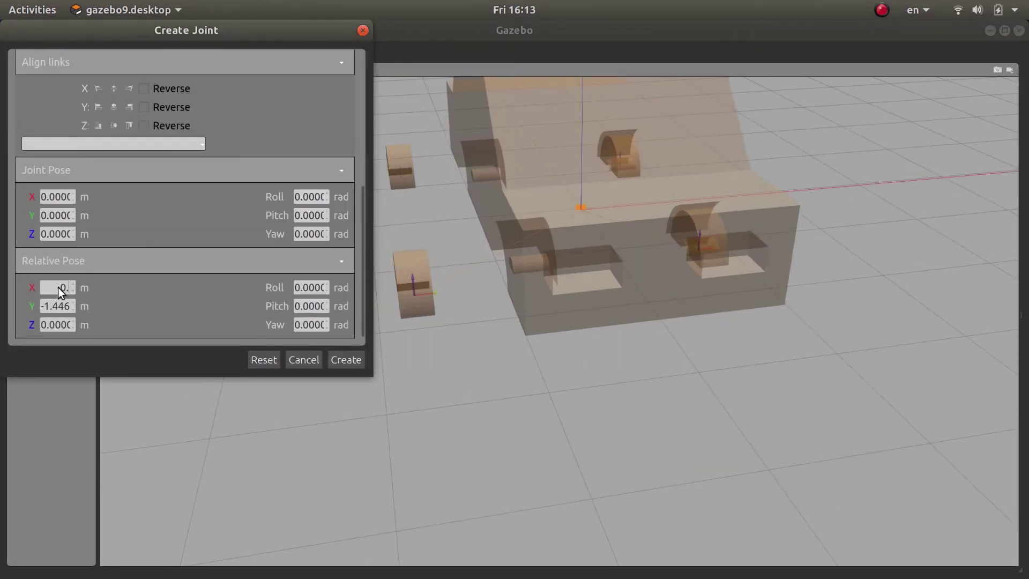
click(59, 307)
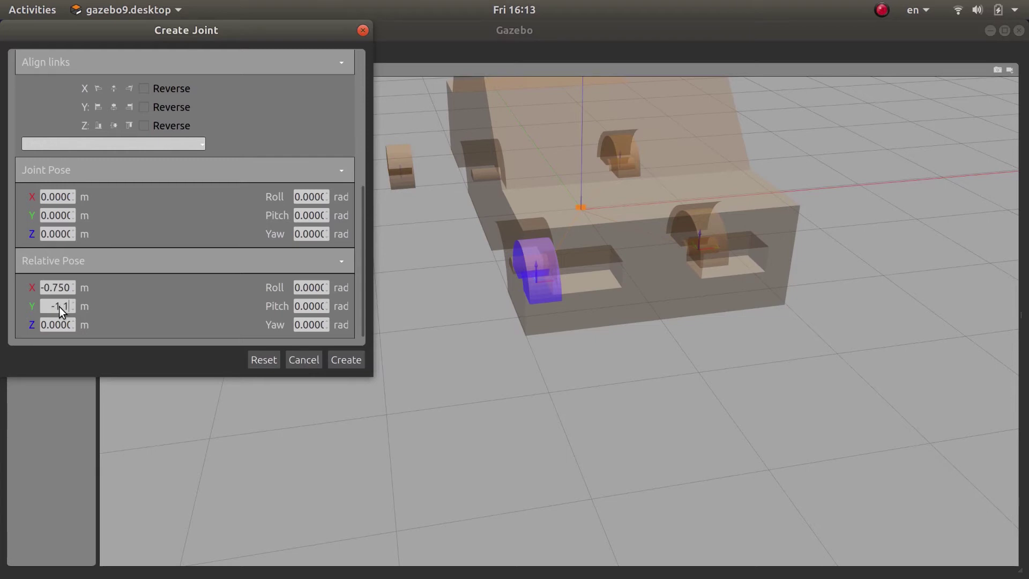
text(5)
key(Return)
click(356, 363)
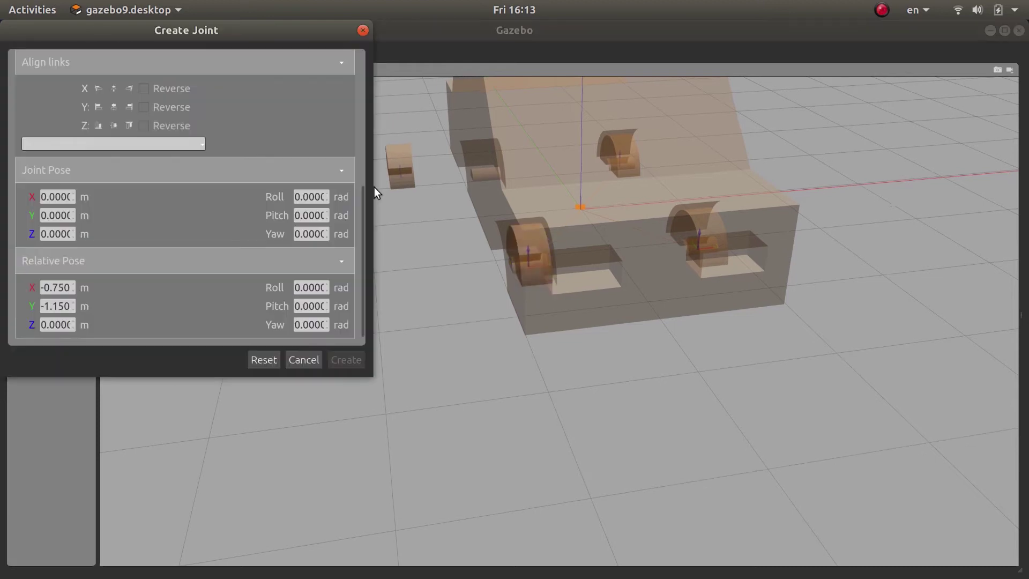
- Create a revolute joint from the car body to the remaining rear wheel with relative pose X -0.75 m and Y 1.15 m
scroll(362, 259, down, 10)
double_click(54, 288)
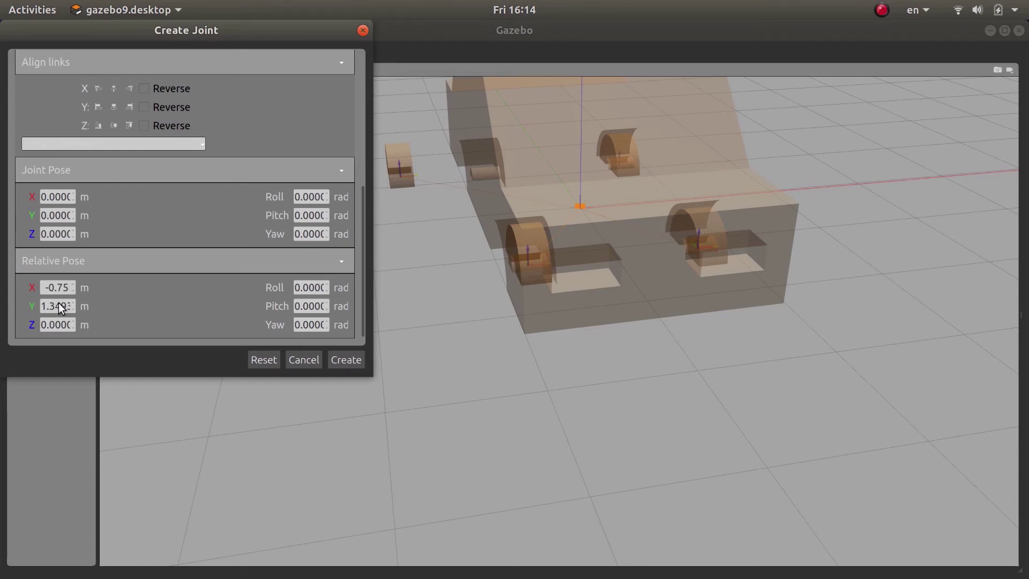
text(-0.75)
key(Return)
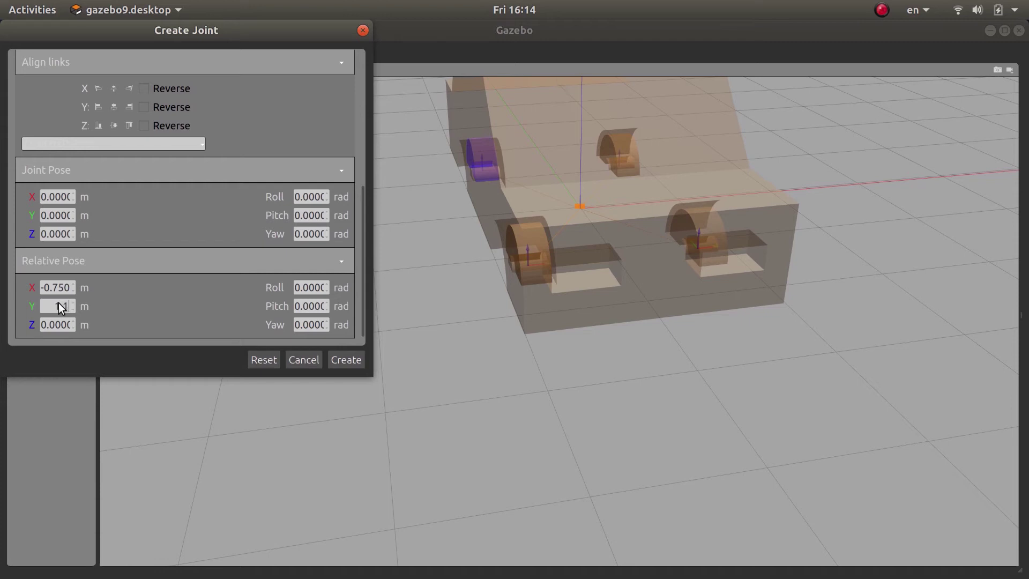
text(1.15)
key(Return)
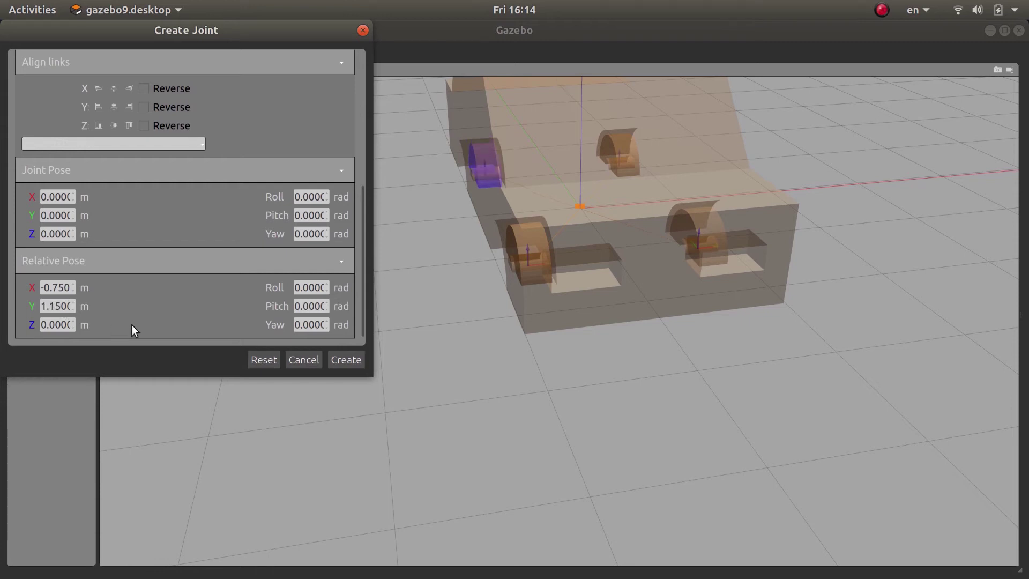
click(346, 360)
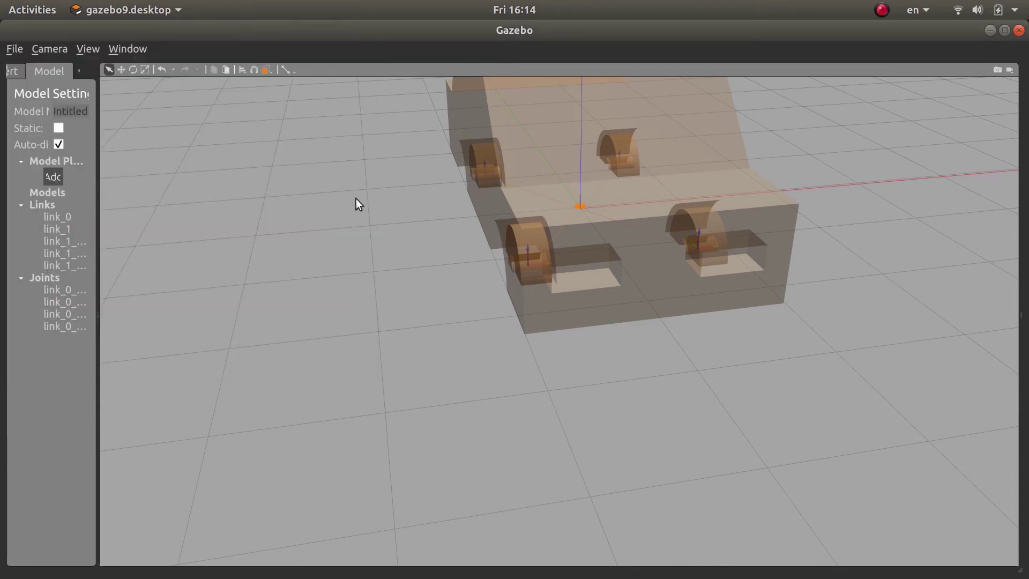
scroll(356, 198, down, 3)
scroll(361, 197, up, 5)
scroll(362, 197, down, 2)
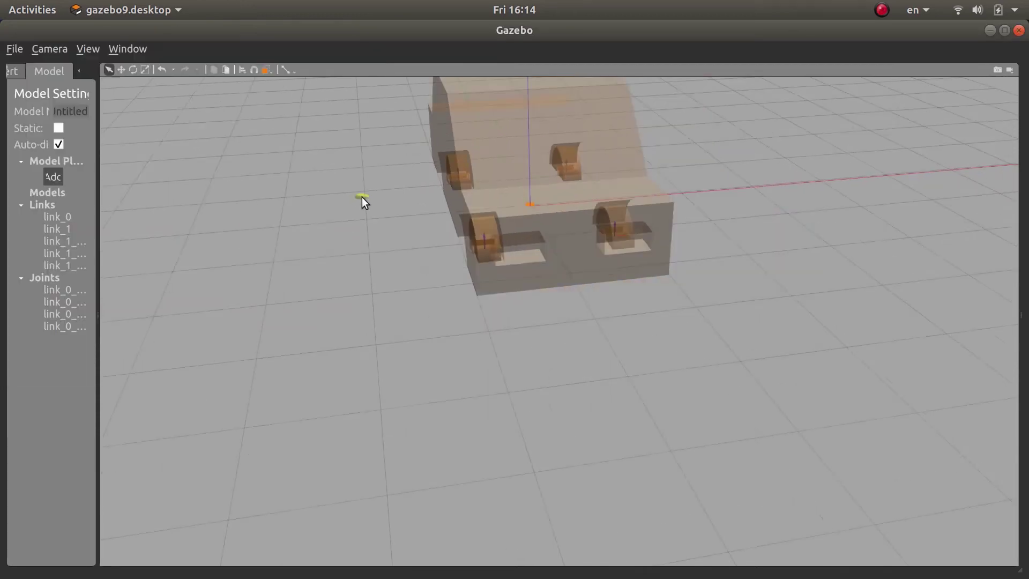
scroll(362, 198, down, 1)
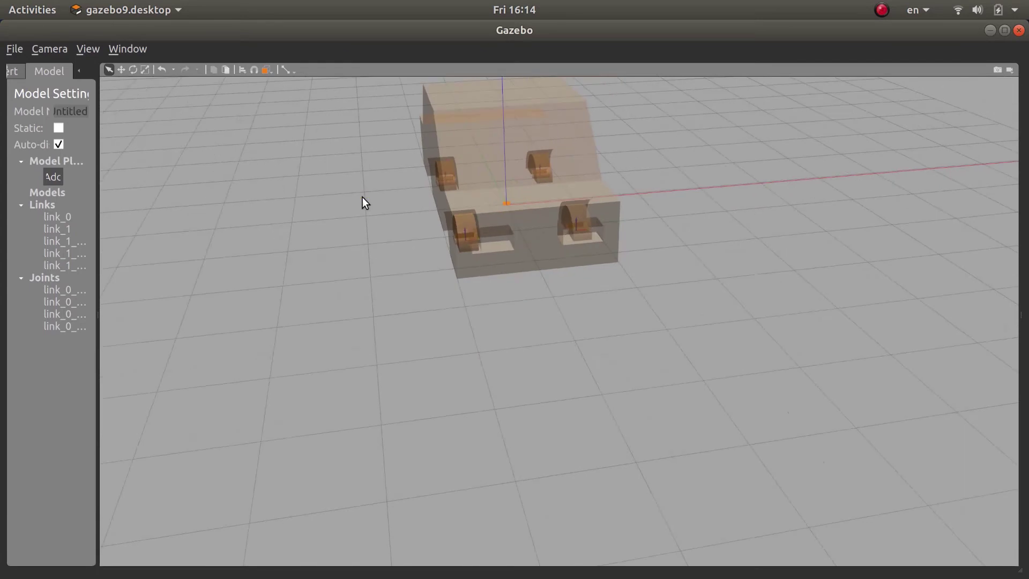
- Save the model to the Desktop under the name My_Car
key(ctrl+s)
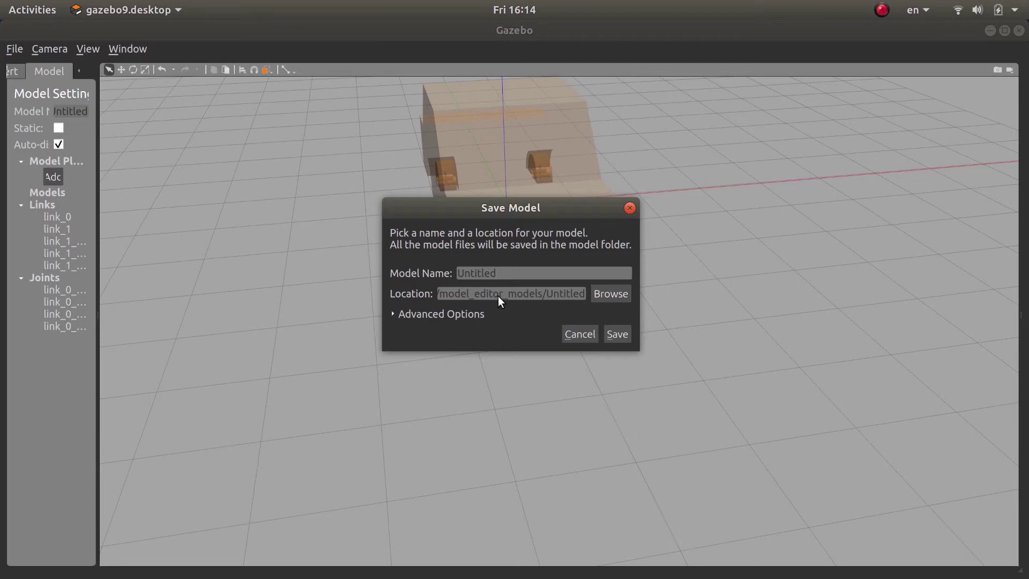
click(609, 295)
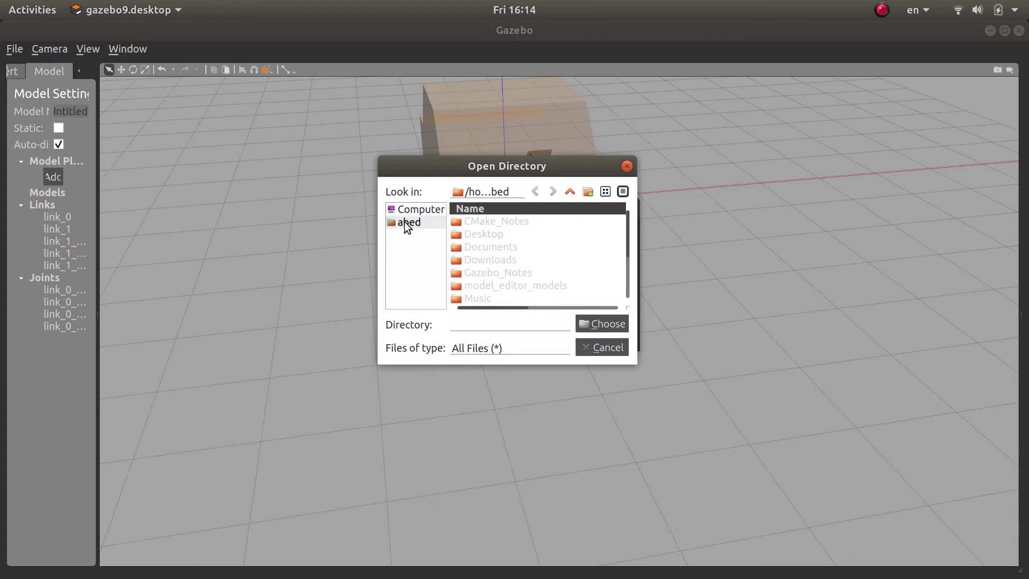
click(472, 232)
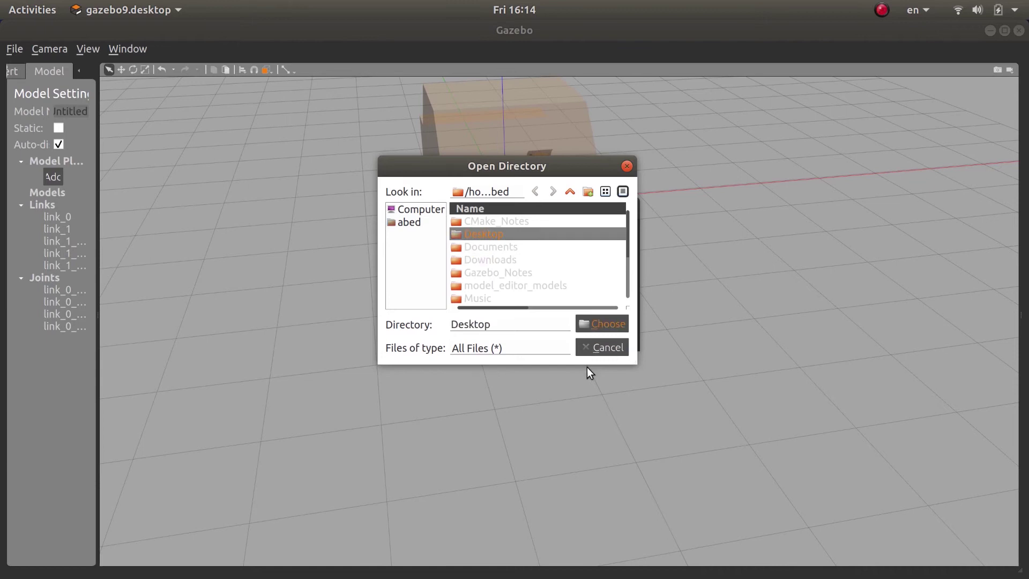
key(Return)
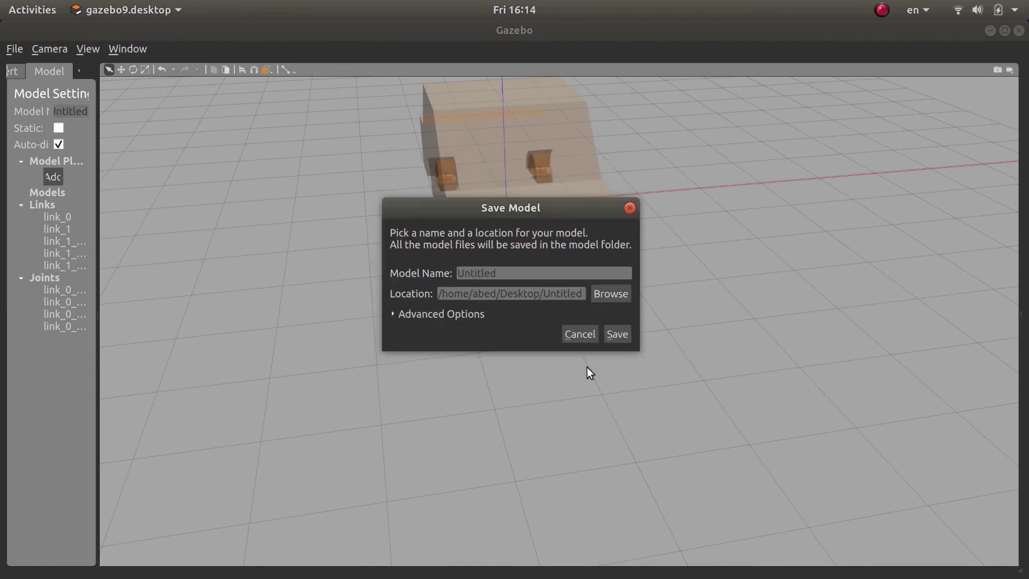
double_click(500, 273)
text(My)
text(Car)
click(617, 335)
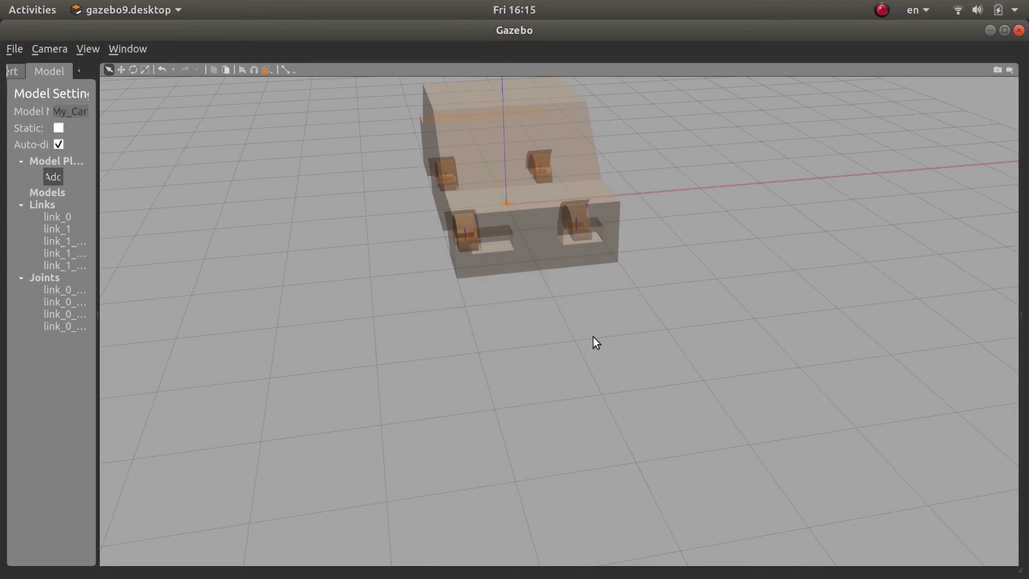
- Exit the model editor and minimise the Gazebo window
key(ctrl+x)
click(556, 311)
click(992, 30)
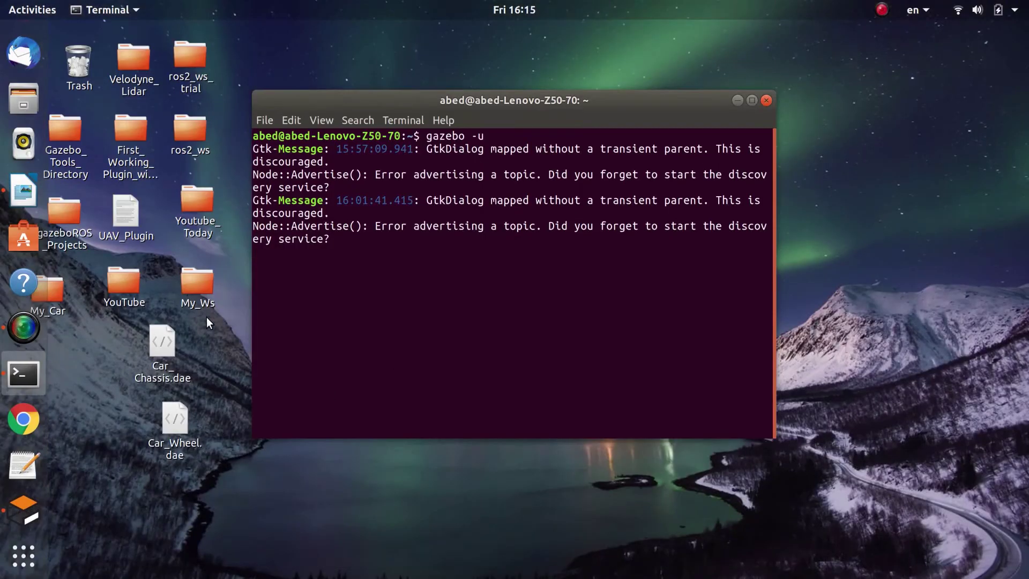
- Move the My_Car folder to a free spot on the desktop, check its contents, and close the folder window
drag(64, 310, 92, 375)
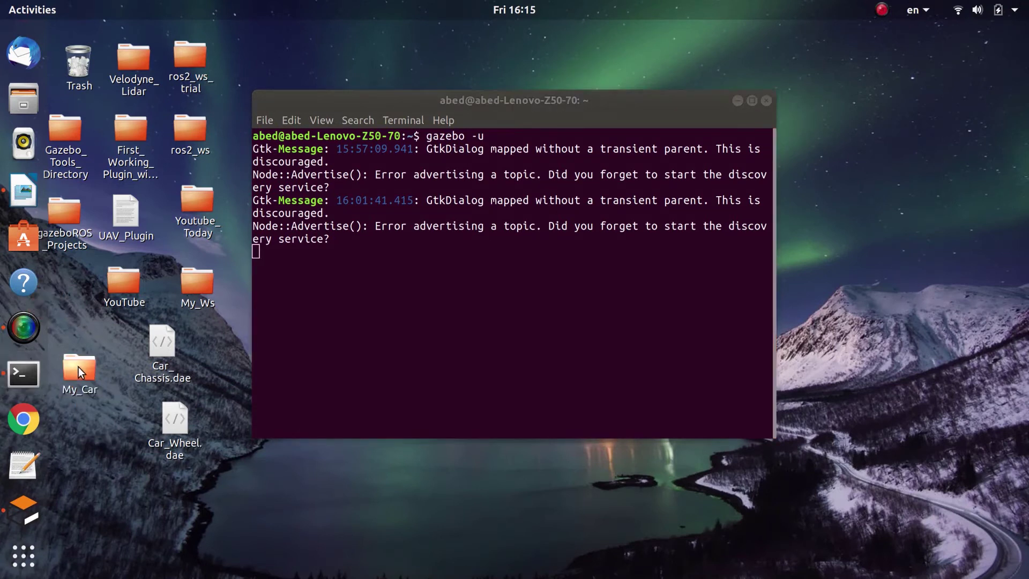
key(Return)
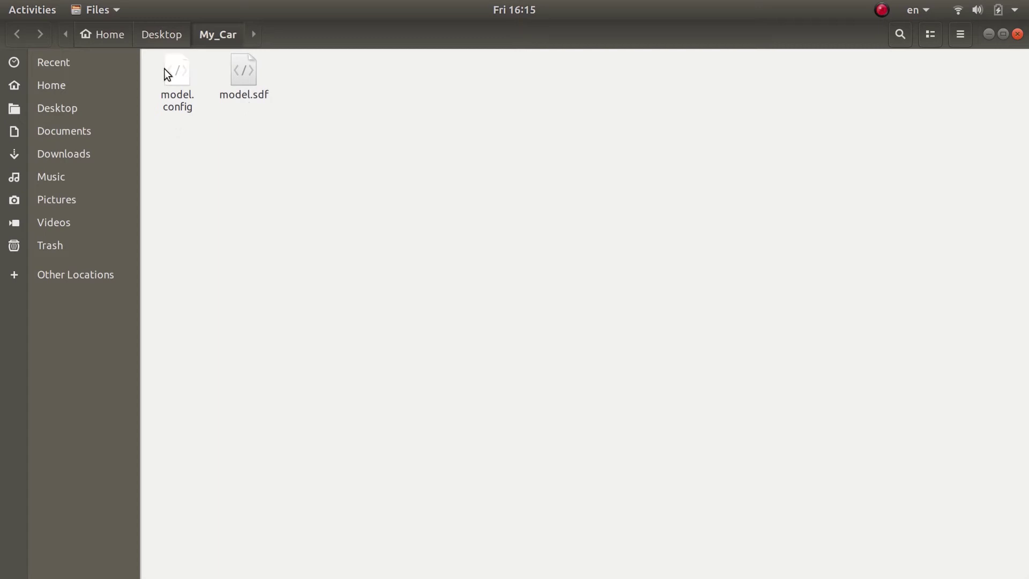
click(1017, 34)
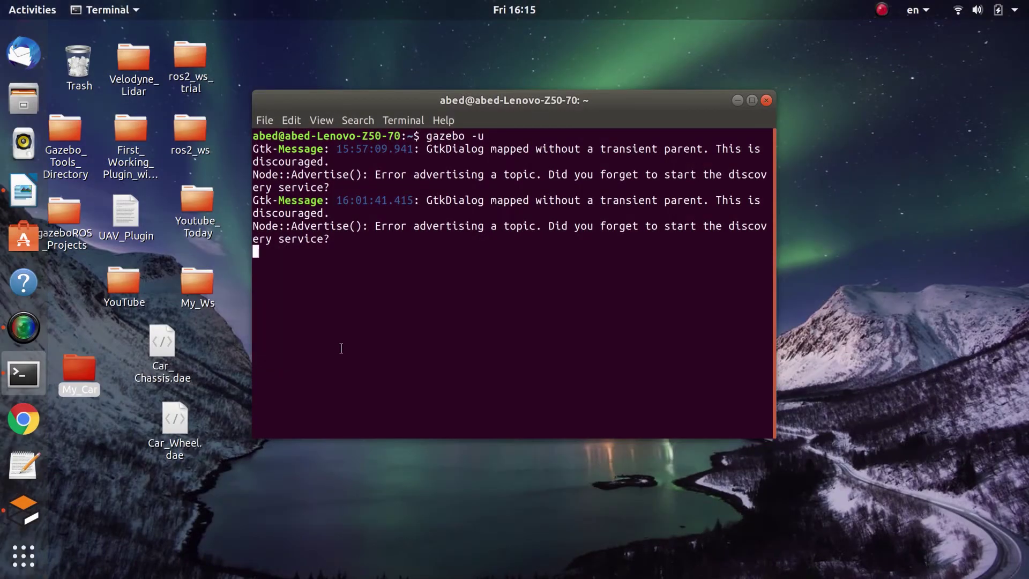
- Switch back to Gazebo, reveal the joint controls, and show the velocity settings of My_Car's joints
click(16, 514)
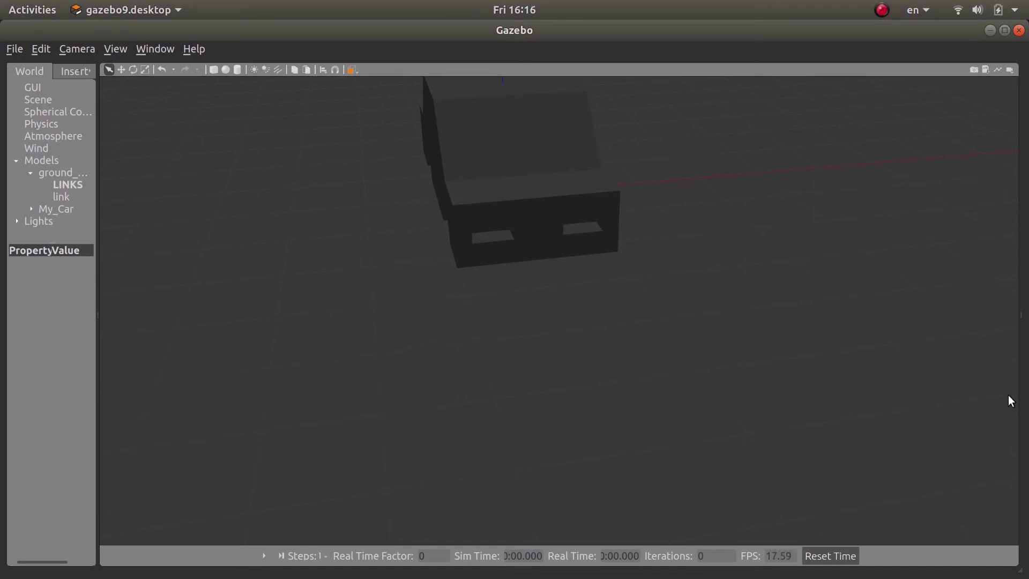
drag(1021, 316, 841, 326)
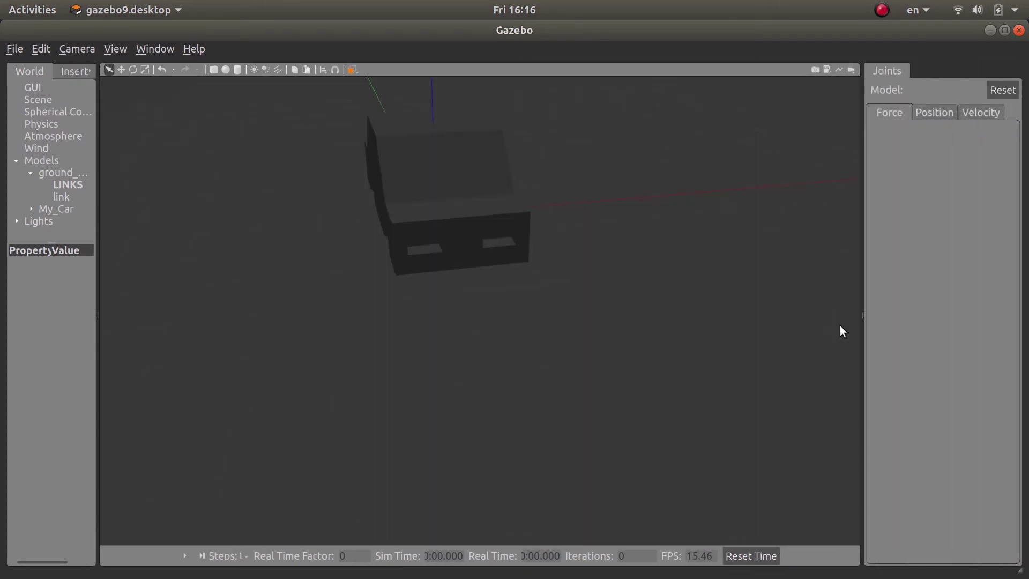
click(475, 179)
click(972, 113)
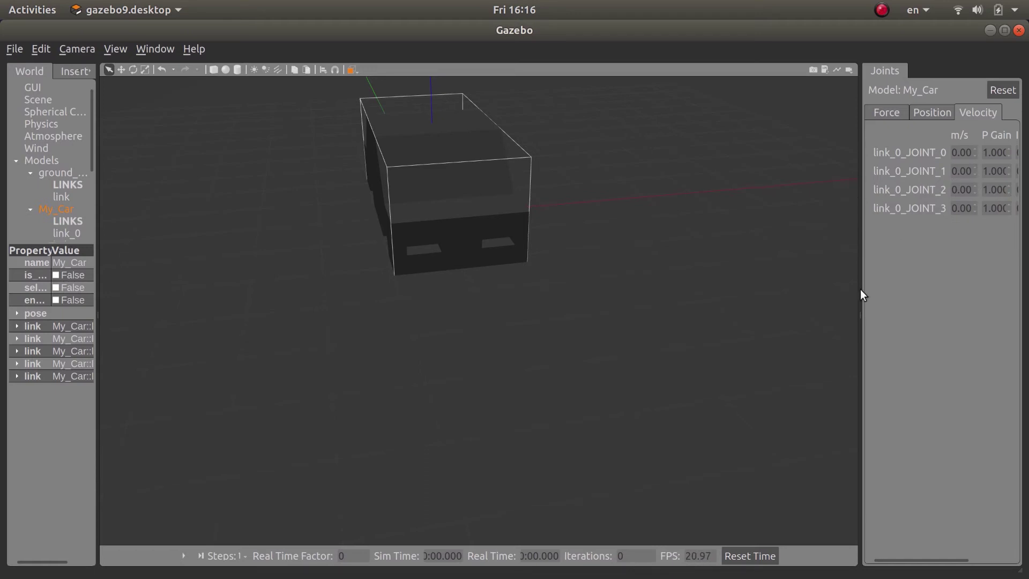
- Reopen My_Car in the model editor and show its list of links and joints
click(555, 328)
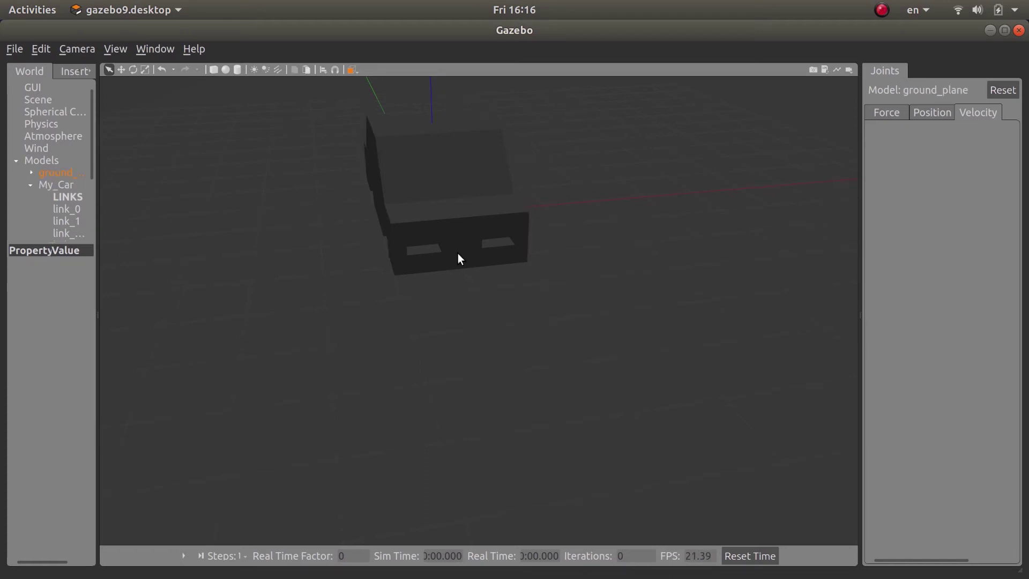
click(453, 190)
right_click(453, 190)
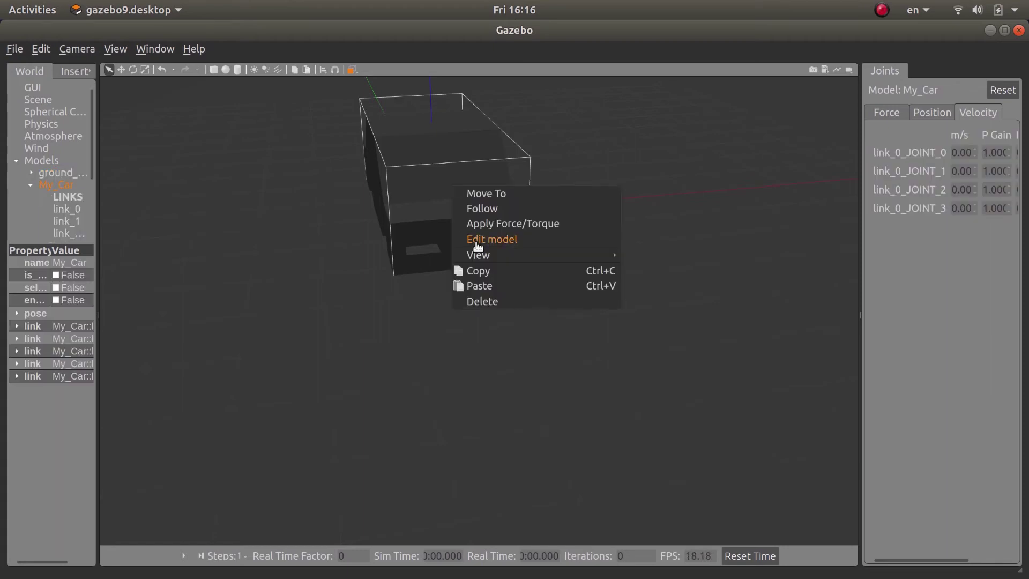
click(445, 276)
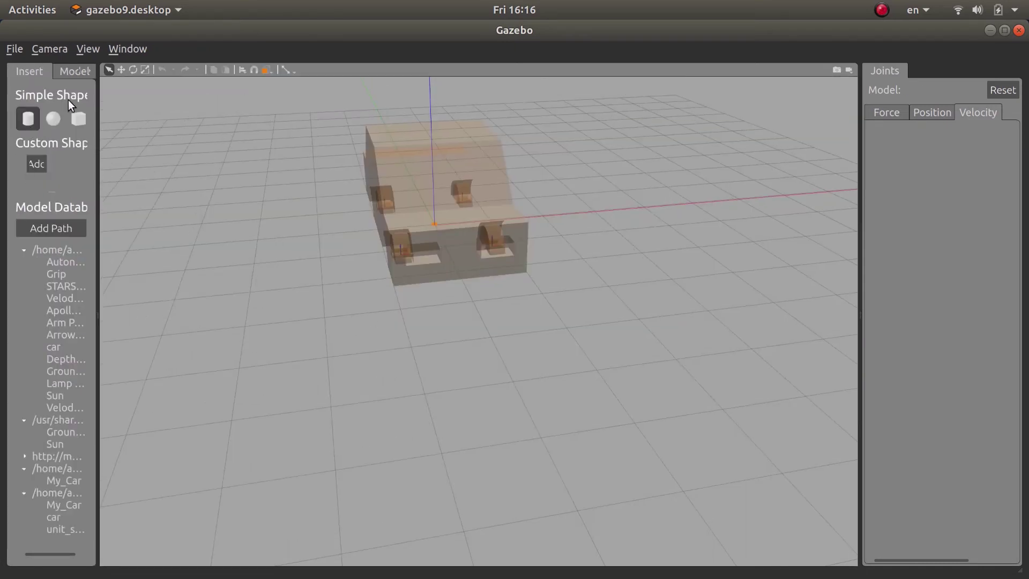
click(69, 75)
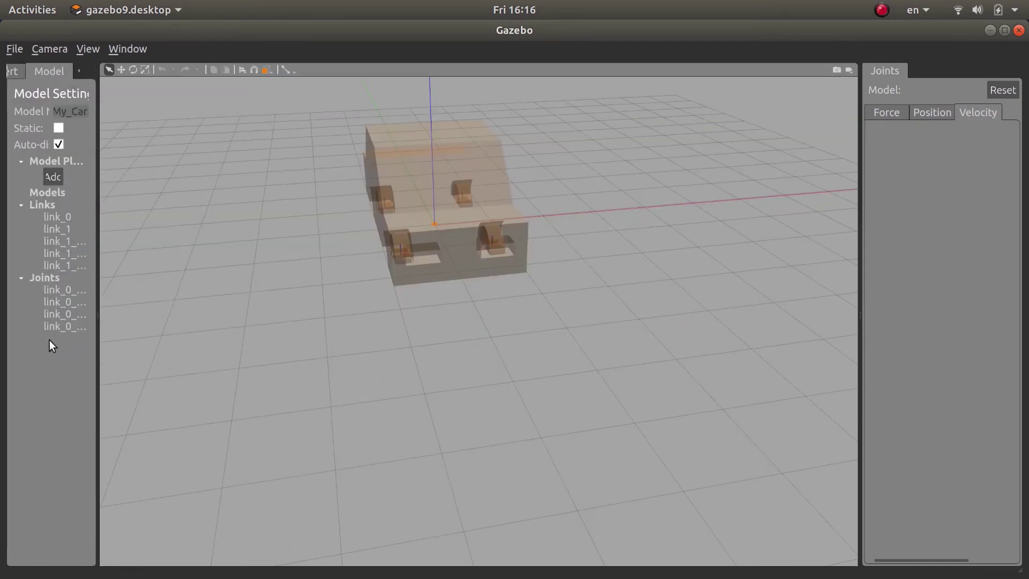
- Rename the first joint in My_Car's joint list, connecting link_0 to link_1, as Front_Left
right_click(58, 296)
click(61, 298)
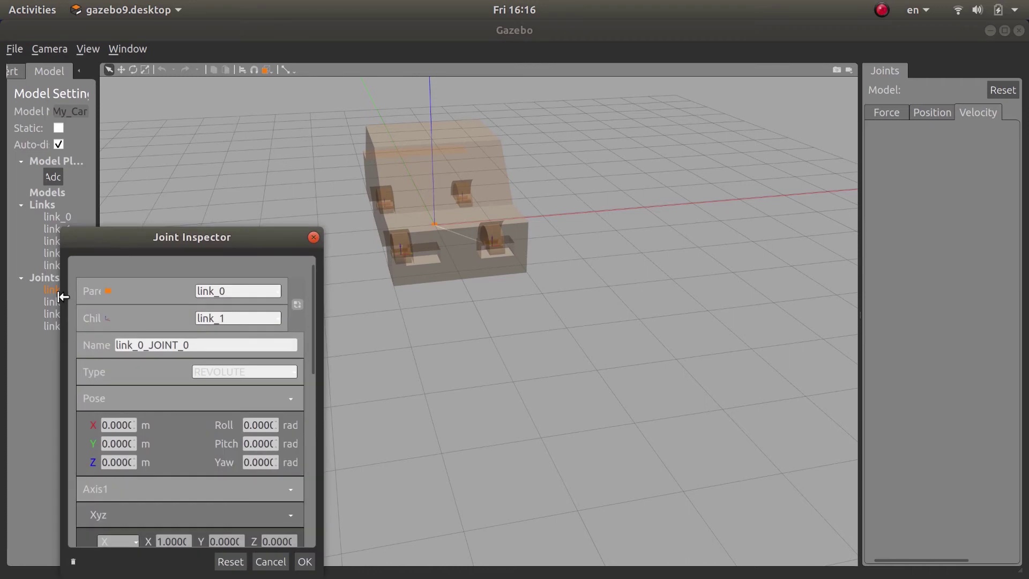
drag(134, 237, 136, 170)
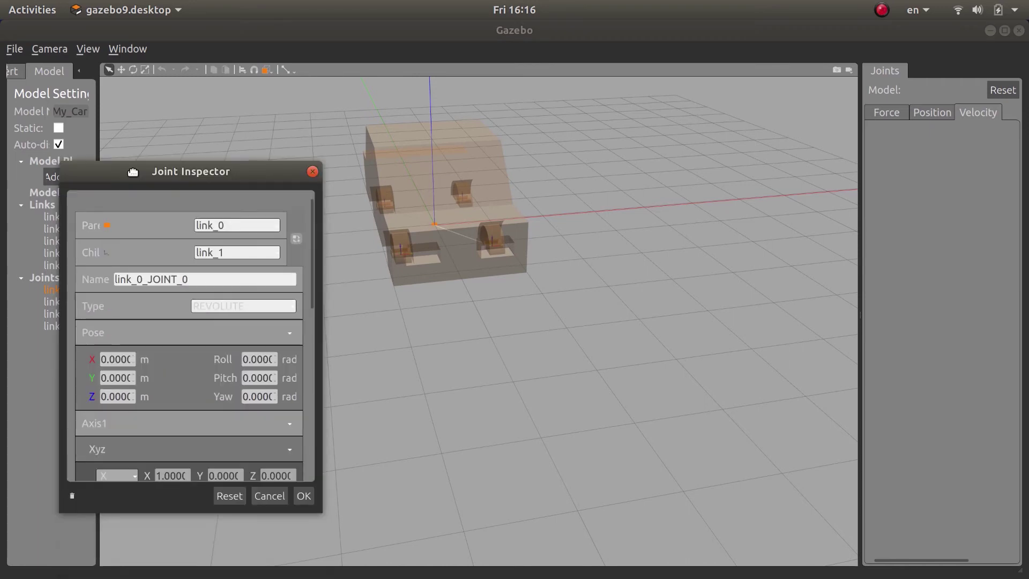
double_click(172, 278)
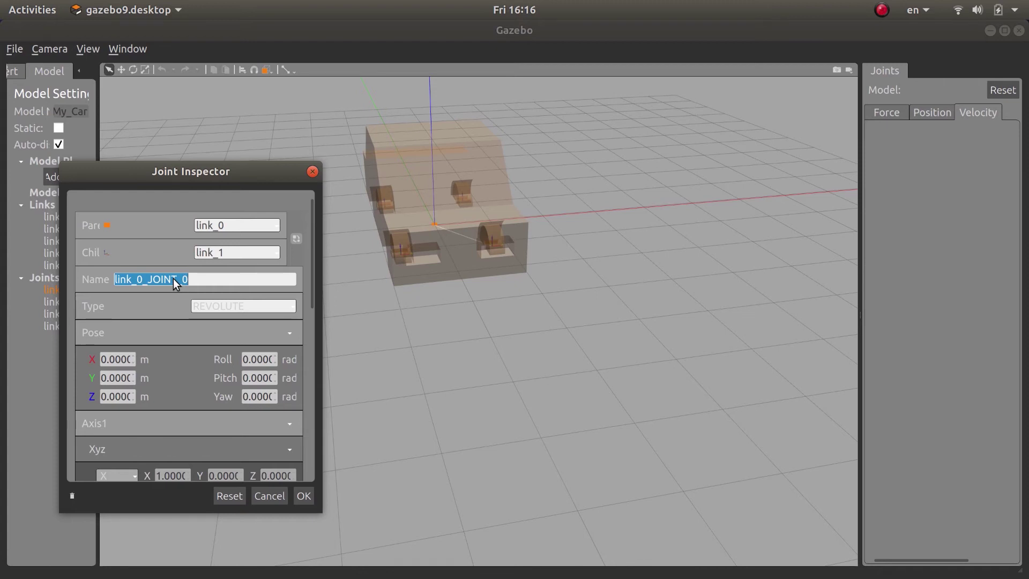
text(Front)
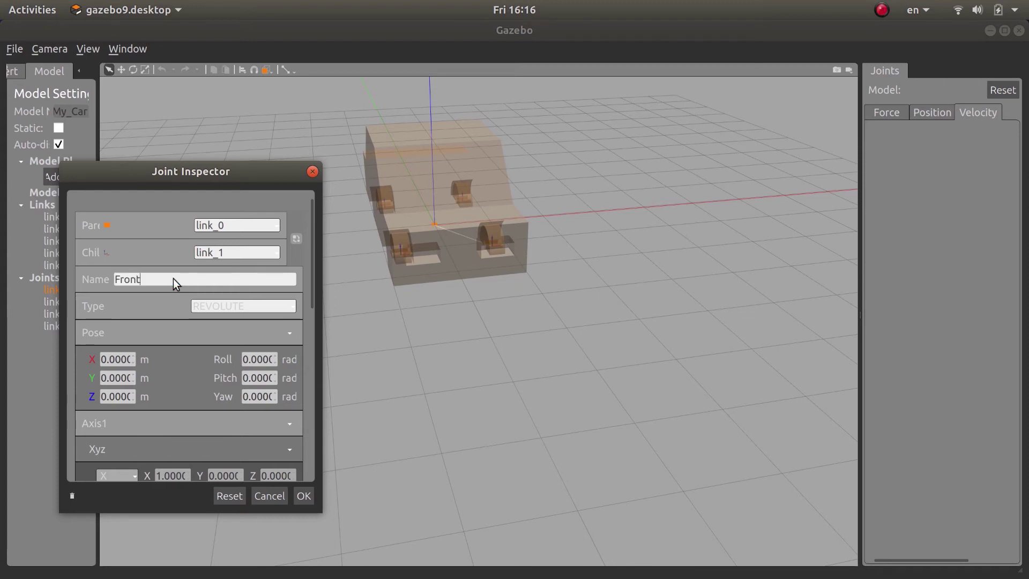
text(_Left)
click(303, 496)
- Rename the third joint in the list, connecting link_0 to link_1_clone, as Front_Right
click(53, 303)
click(56, 315)
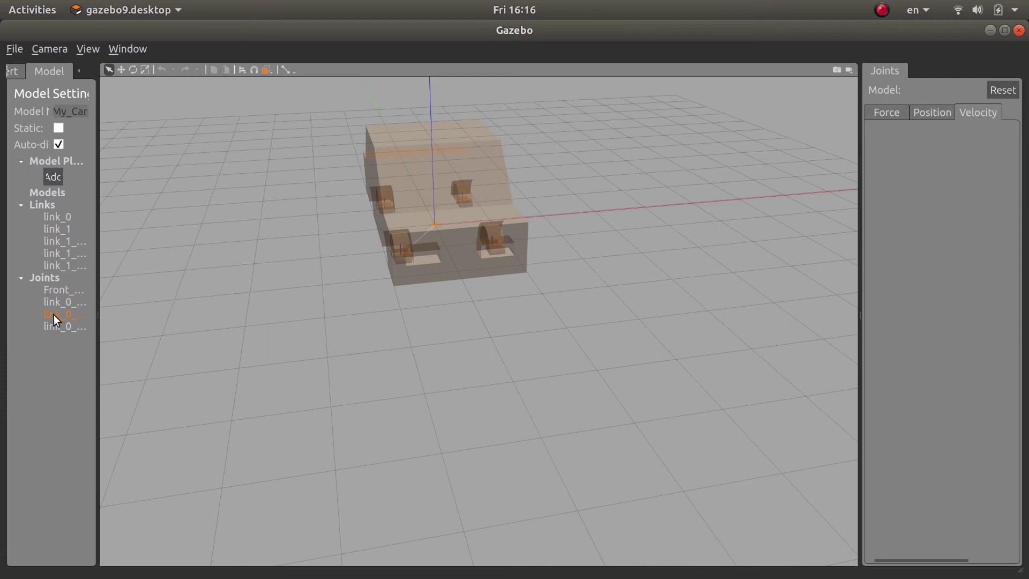
right_click(53, 314)
key(Escape)
double_click(162, 346)
text(Front_Right)
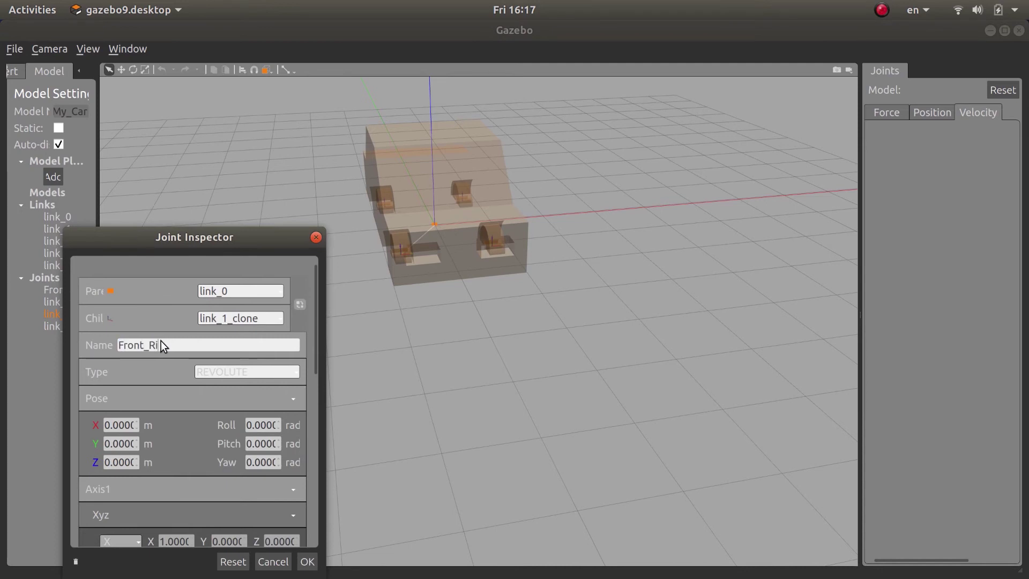
click(308, 561)
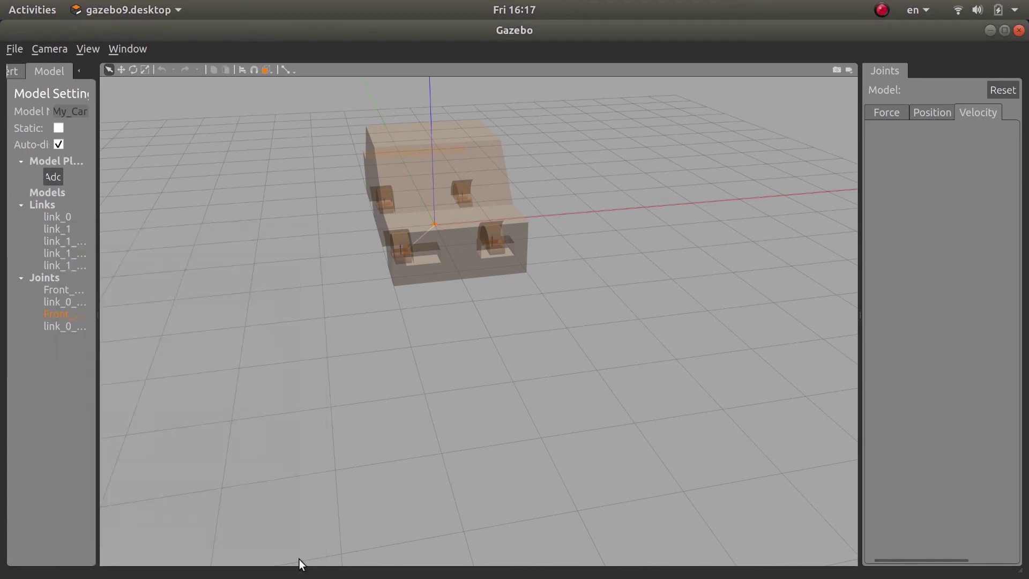
click(319, 327)
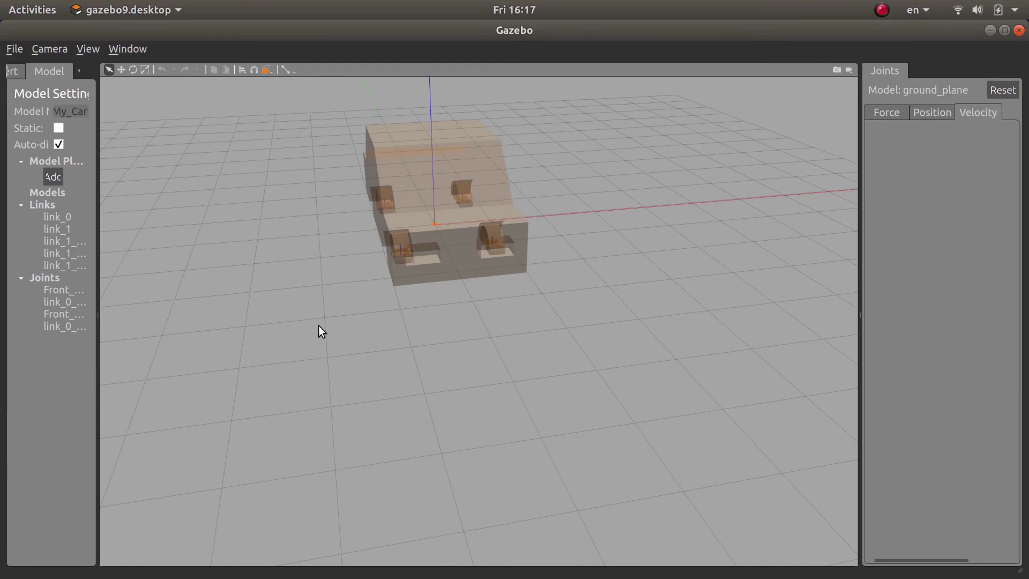
- Save the model as My_Car in the Desktop folder
key(ctrl+s)
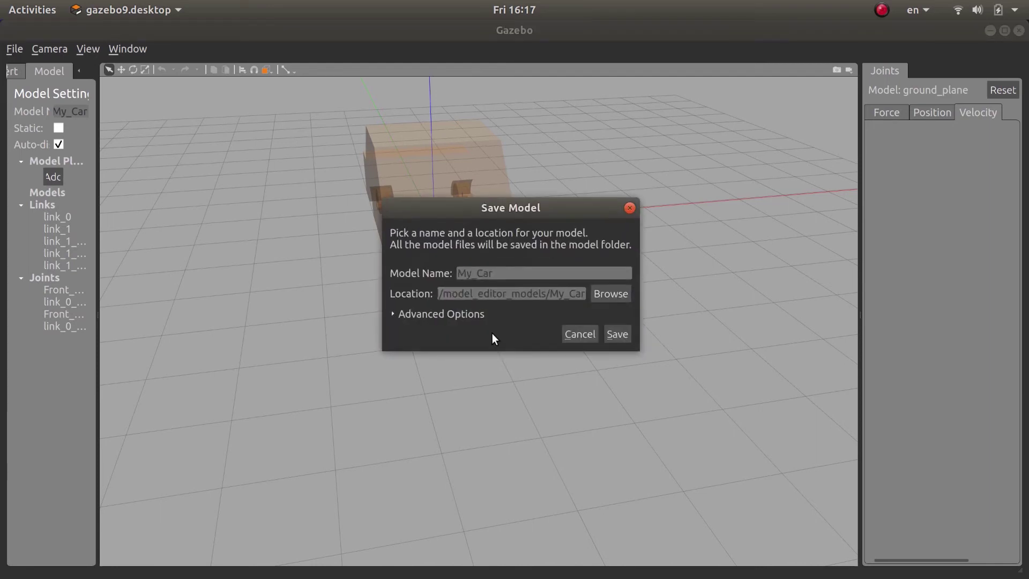
click(611, 295)
click(477, 235)
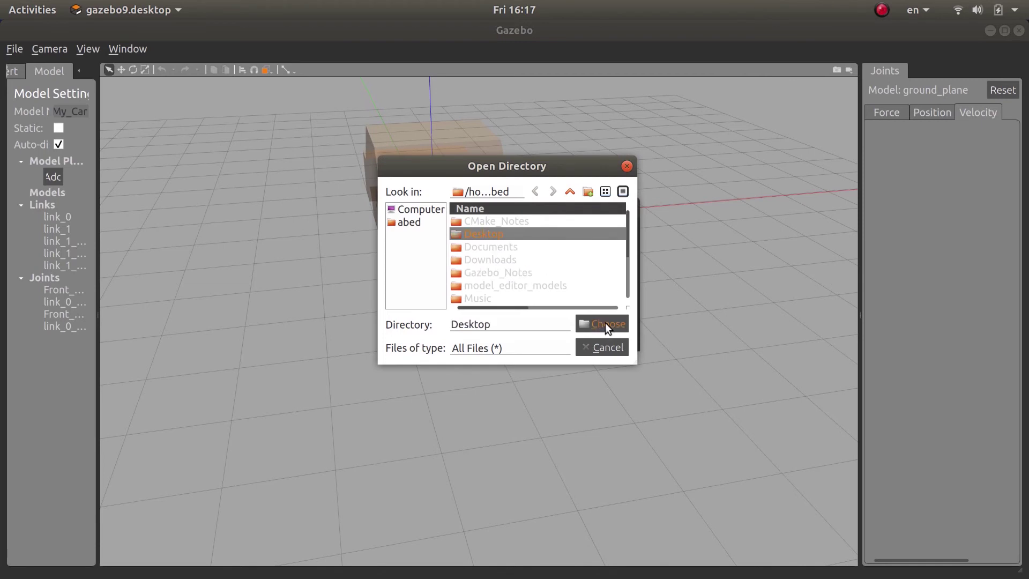
click(575, 329)
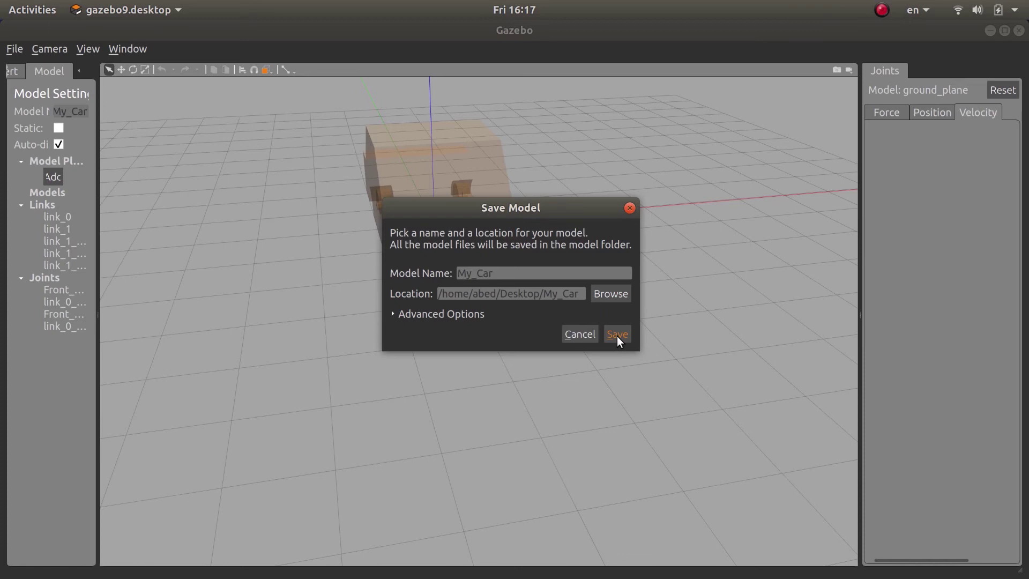
click(618, 334)
click(581, 345)
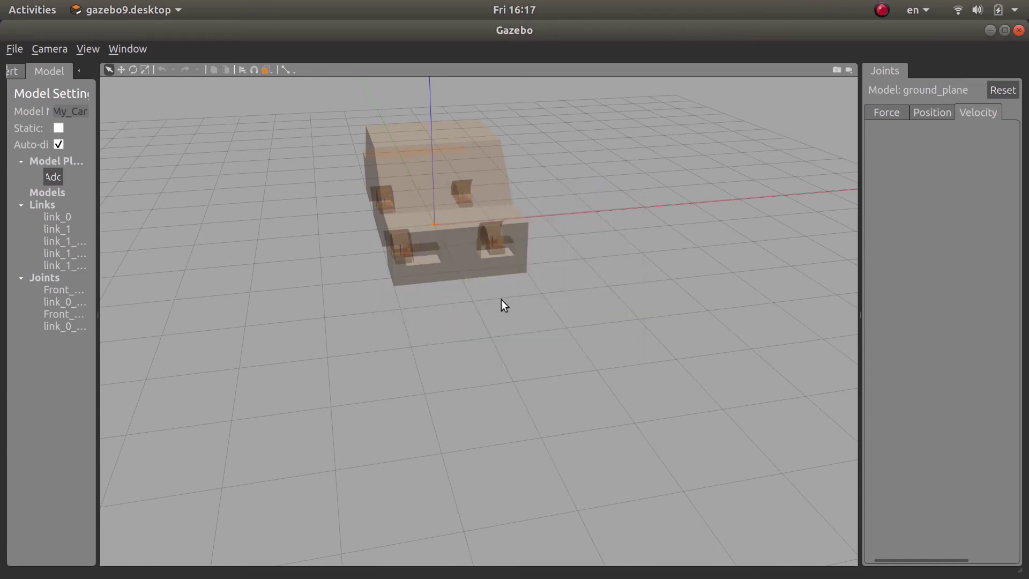
- Exit the model editor and select My_Car in the scene to list its joint velocities
key(ctrl+x)
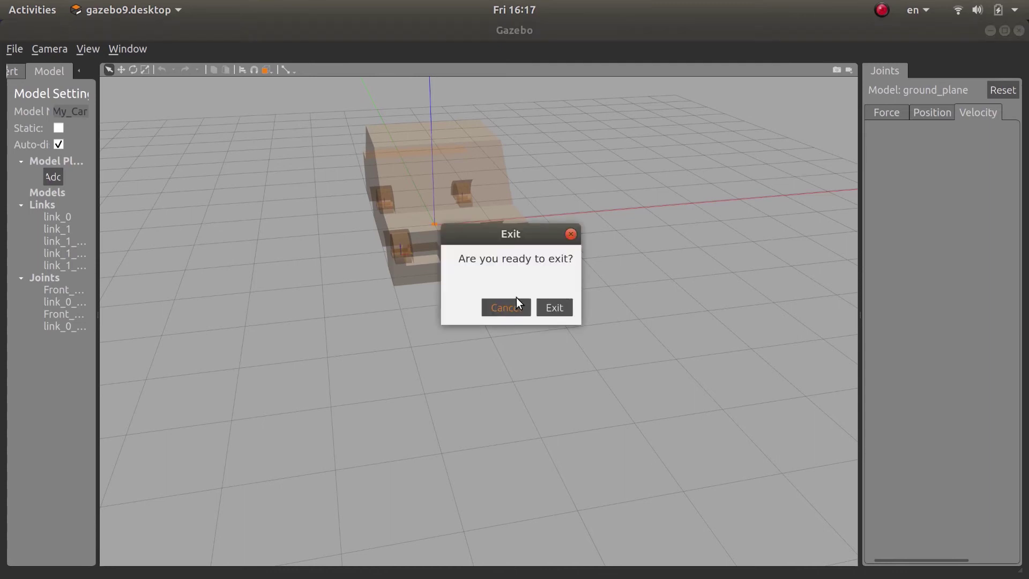
click(549, 303)
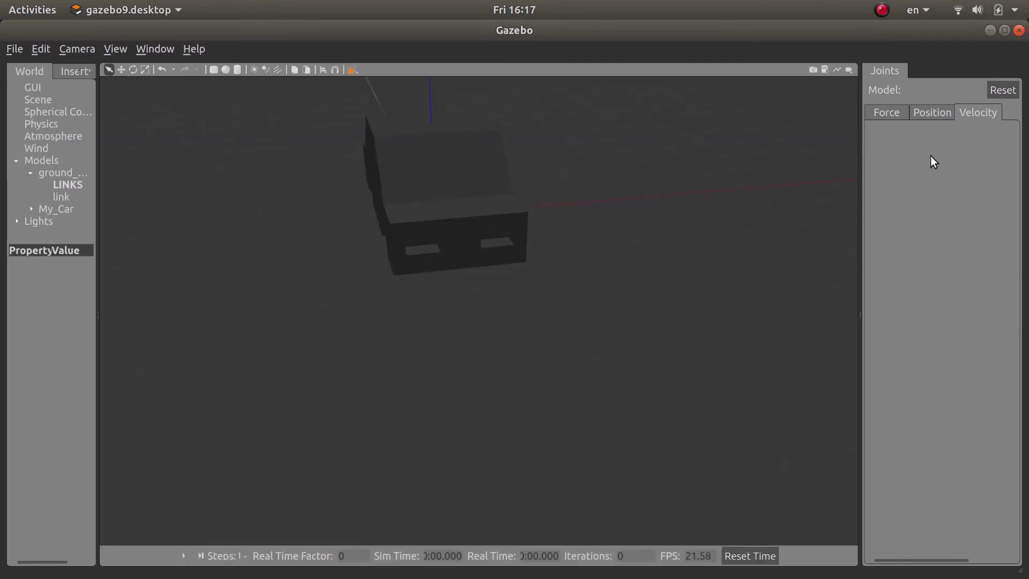
click(452, 191)
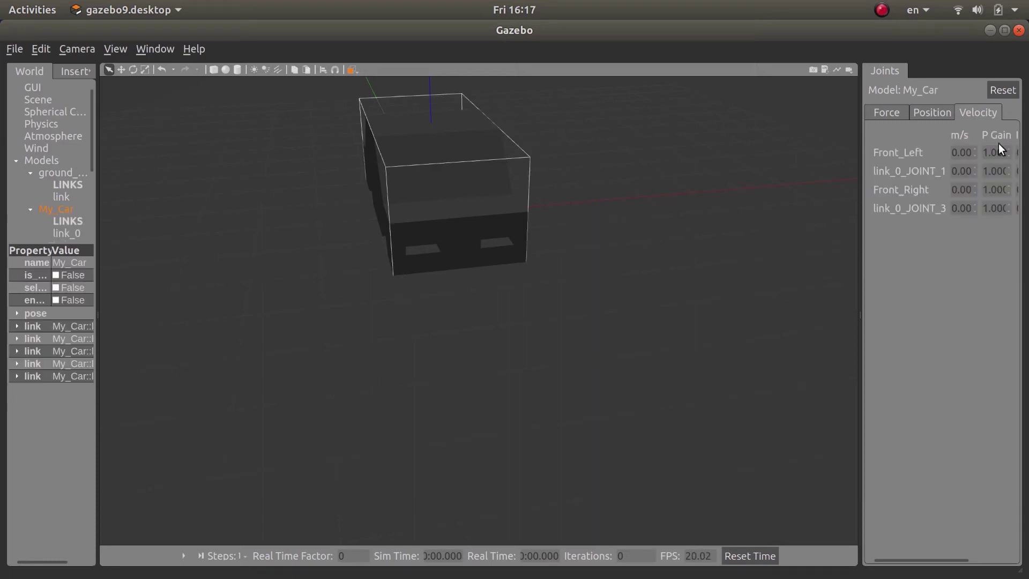
- Set the velocity of both the Front_Left and Front_Right joints to 6 m/s
click(965, 153)
text(10)
key(Tab)
key(Return)
double_click(960, 187)
text(6)
key(Return)
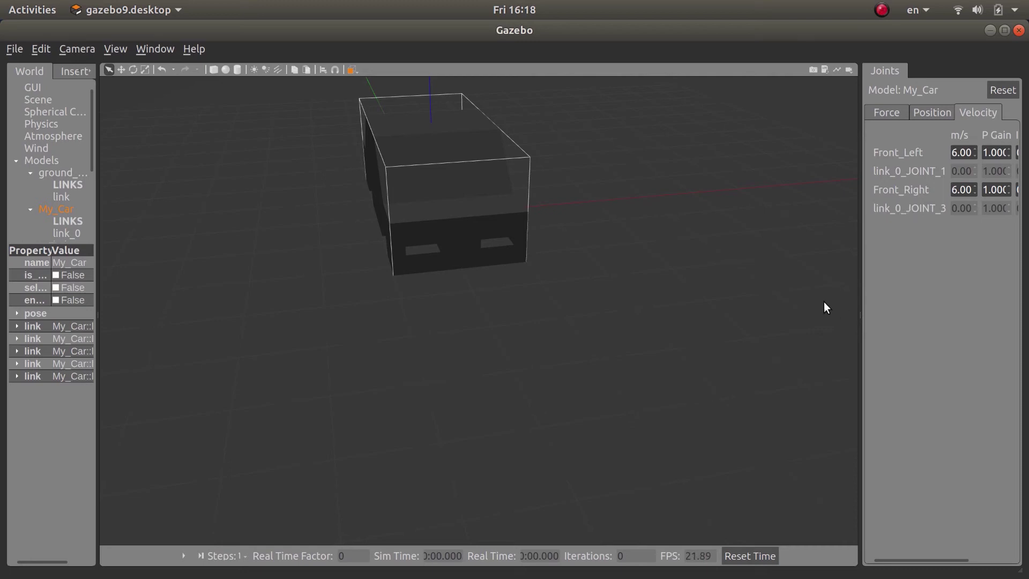
- View the car from its side, run the simulation to drive it across the ground plane, and pause it
click(520, 342)
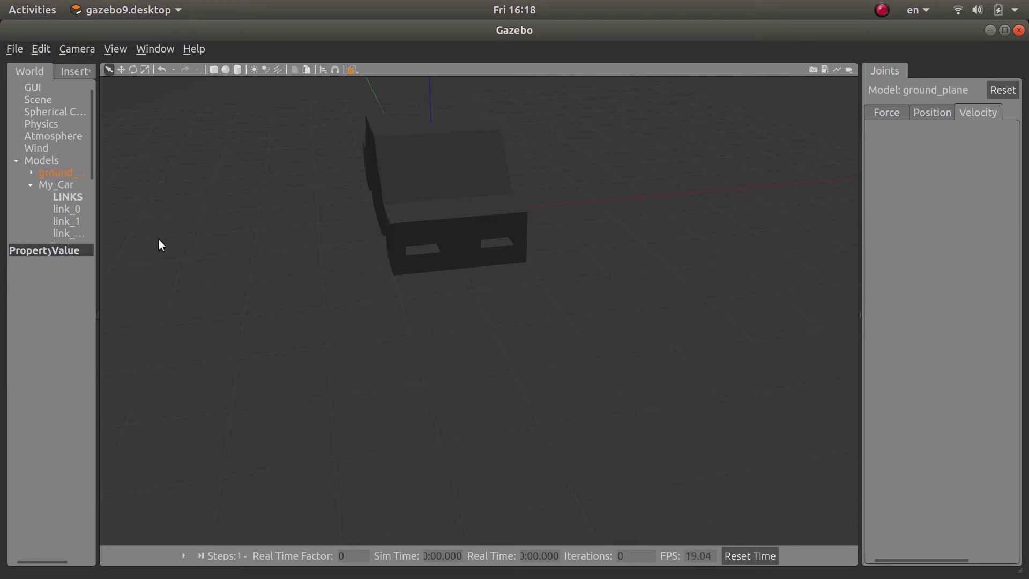
scroll(256, 205, down, 2)
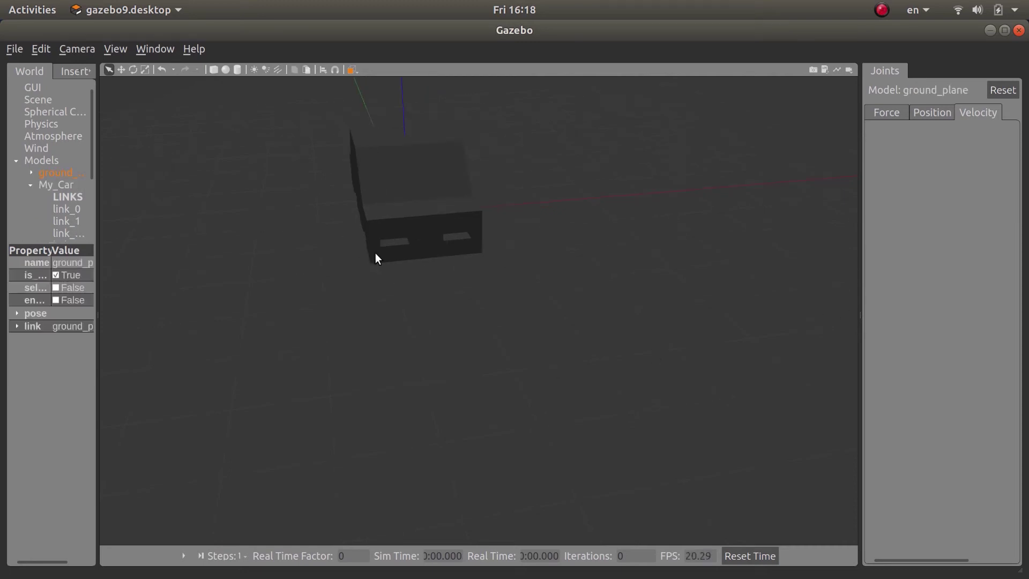
mouse_move(402, 327)
middle_down()
mouse_move(533, 356)
mouse_move(507, 317)
mouse_move(504, 329)
mouse_move(476, 317)
mouse_move(489, 427)
middle_up()
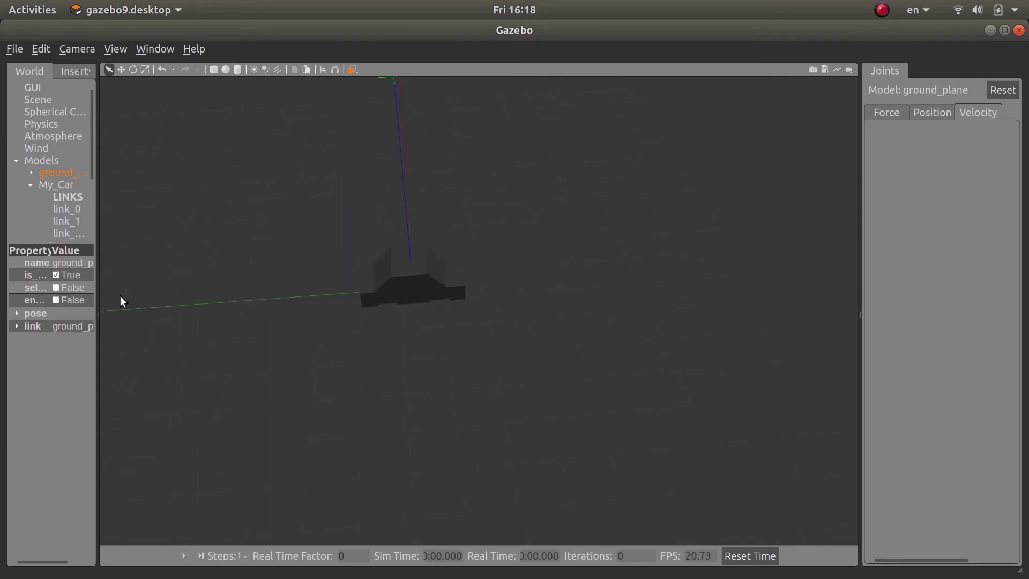
click(183, 556)
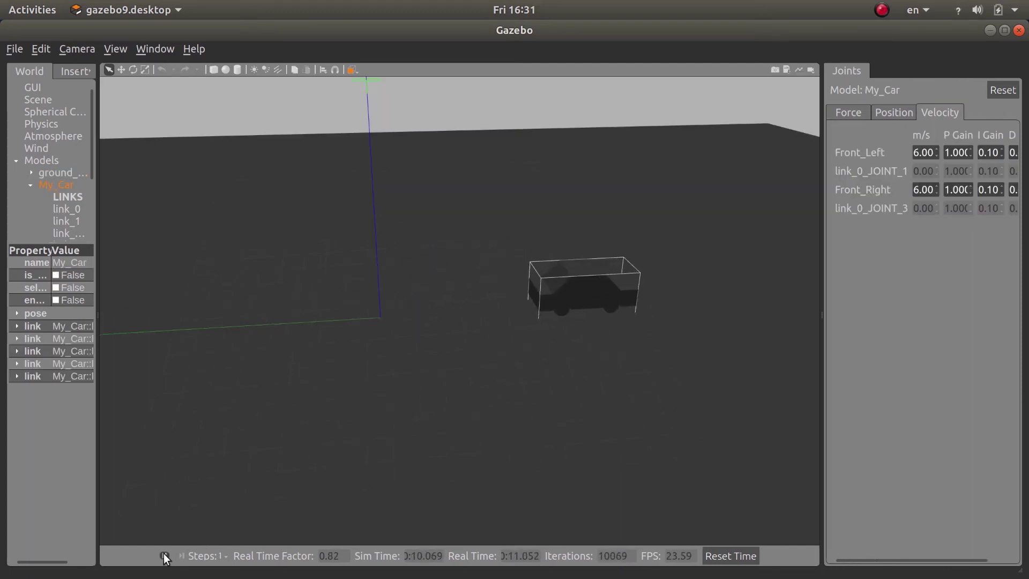
click(164, 555)
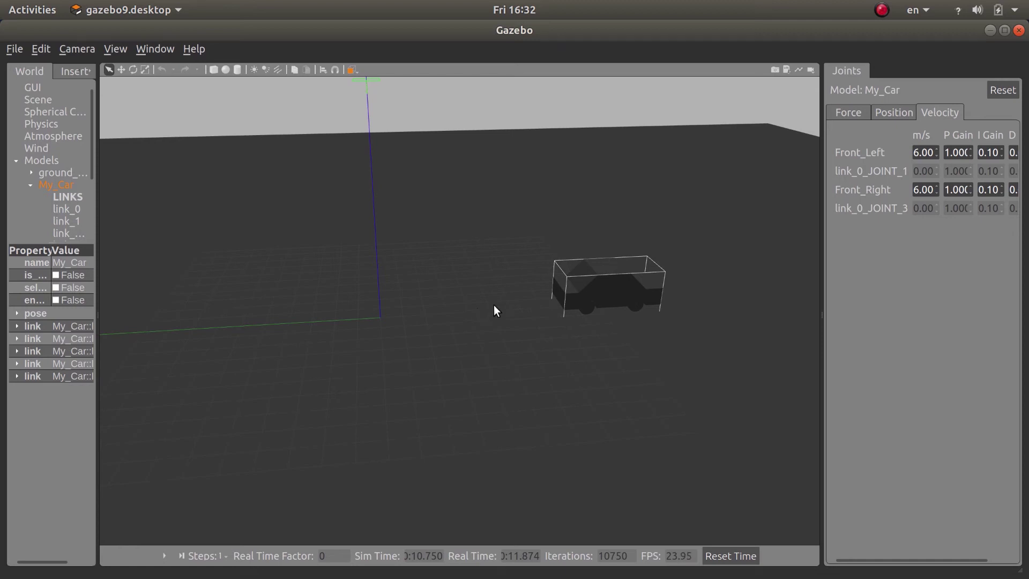
- Reopen My_Car in the model editor and widen its model settings so the full link and joint names are readable
right_click(634, 302)
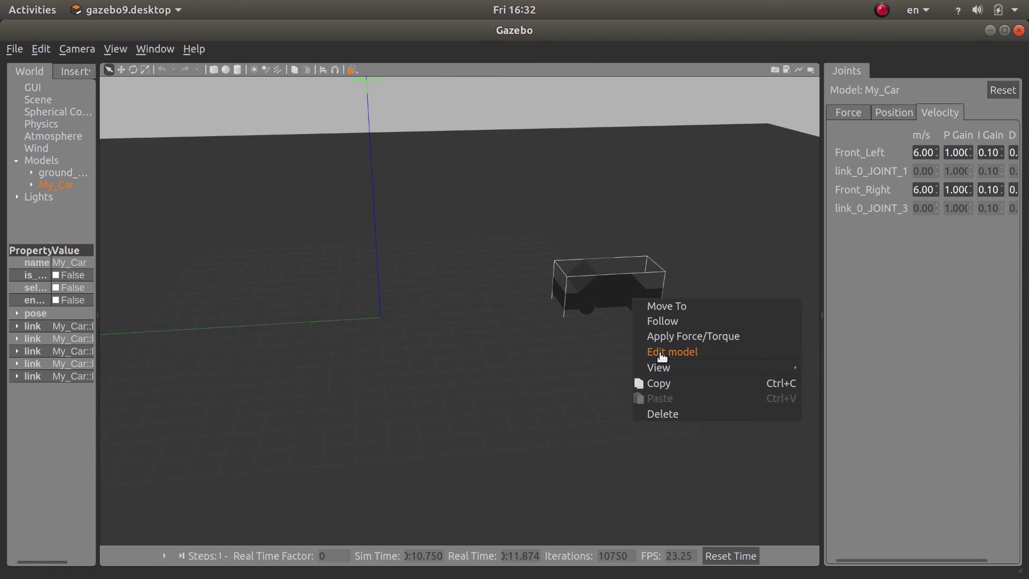
click(661, 351)
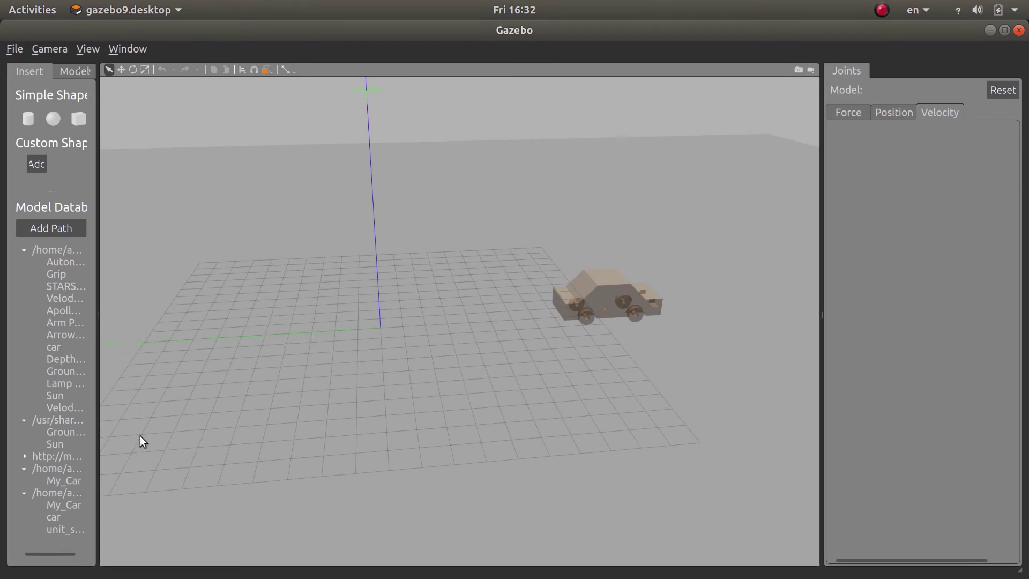
scroll(626, 271, up, 3)
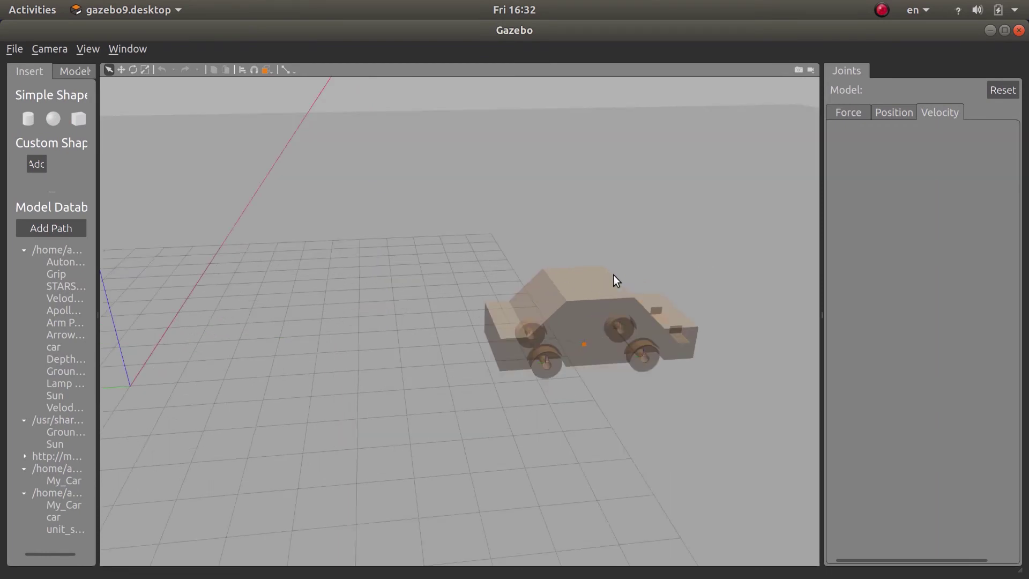
click(67, 72)
drag(95, 315, 147, 316)
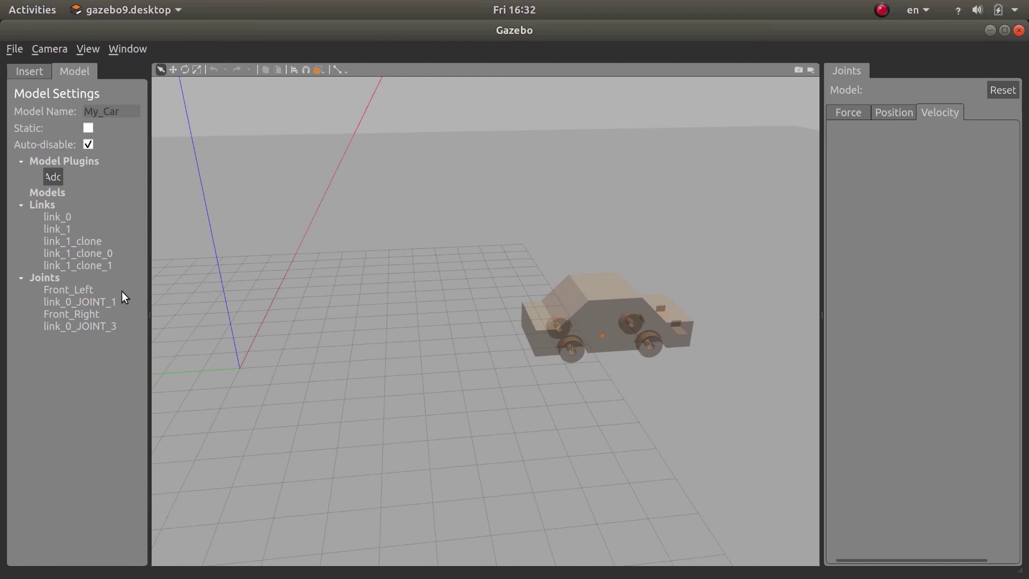
- Examine the fields for adding a model plugin to My_Car, and close the inspector without adding one
click(56, 176)
click(51, 175)
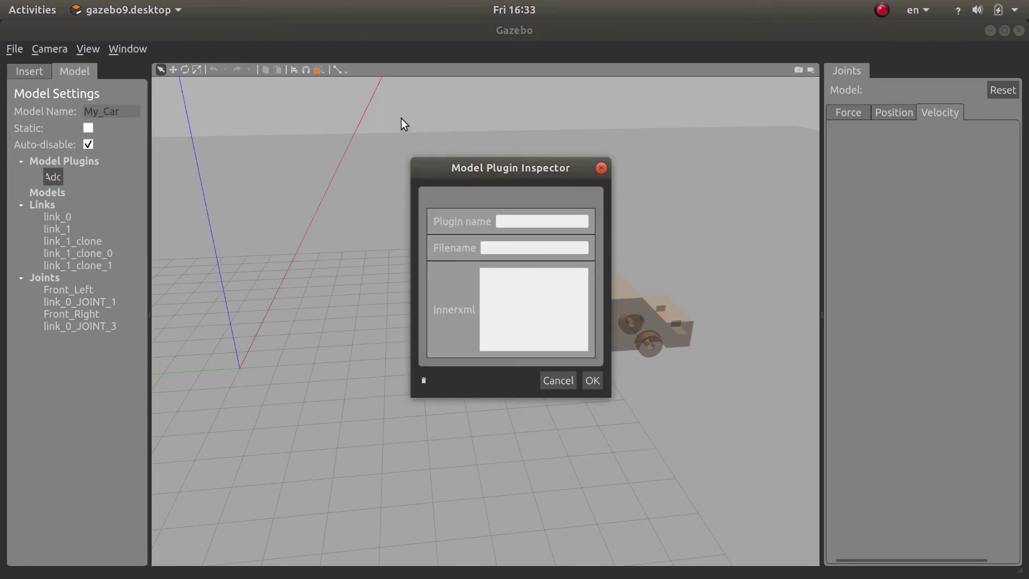
drag(470, 185, 374, 135)
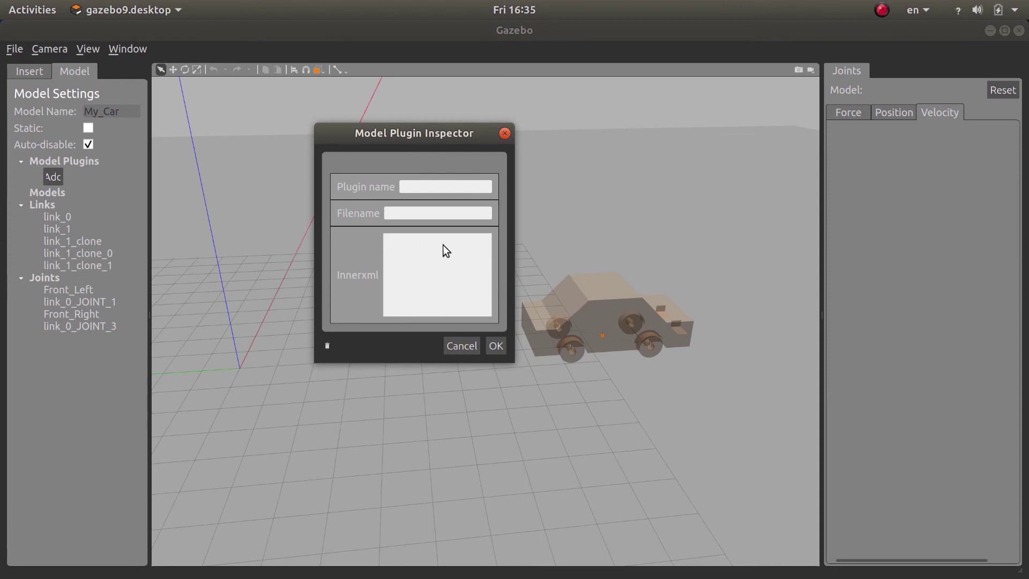
click(457, 345)
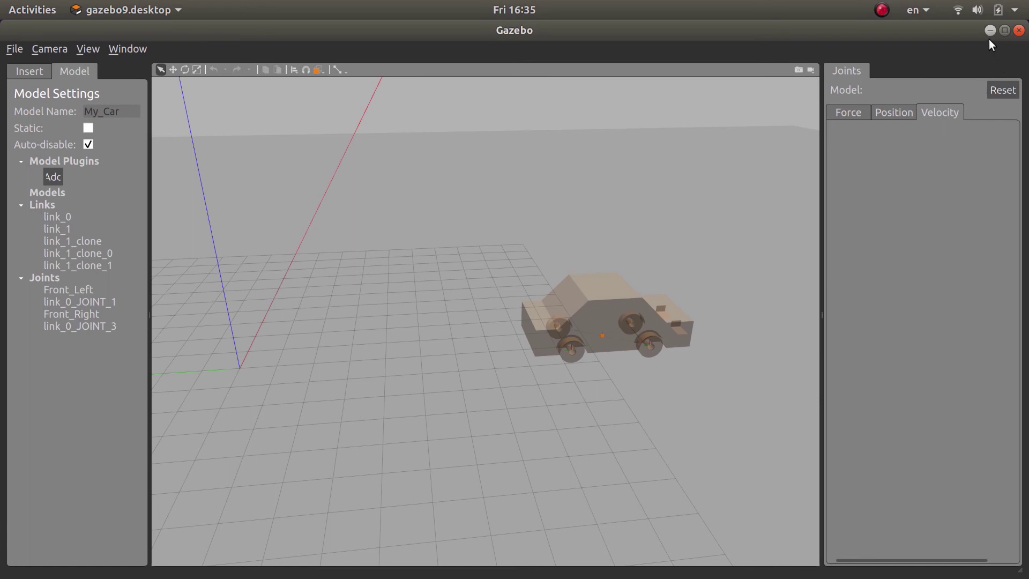
- Close Gazebo and switch to the Gazebo_3.odt notes in LibreOffice Writer
click(1019, 32)
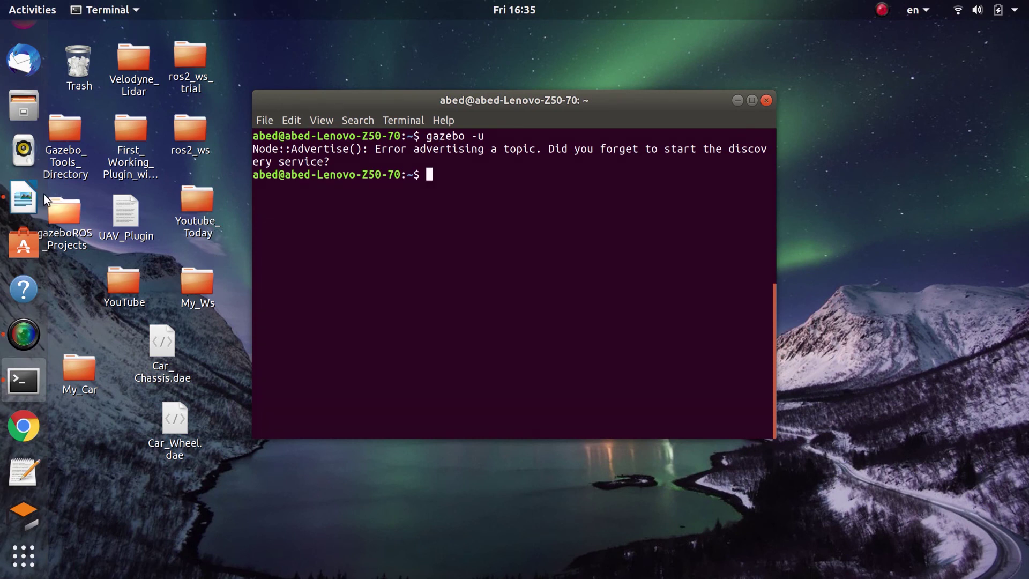
click(9, 195)
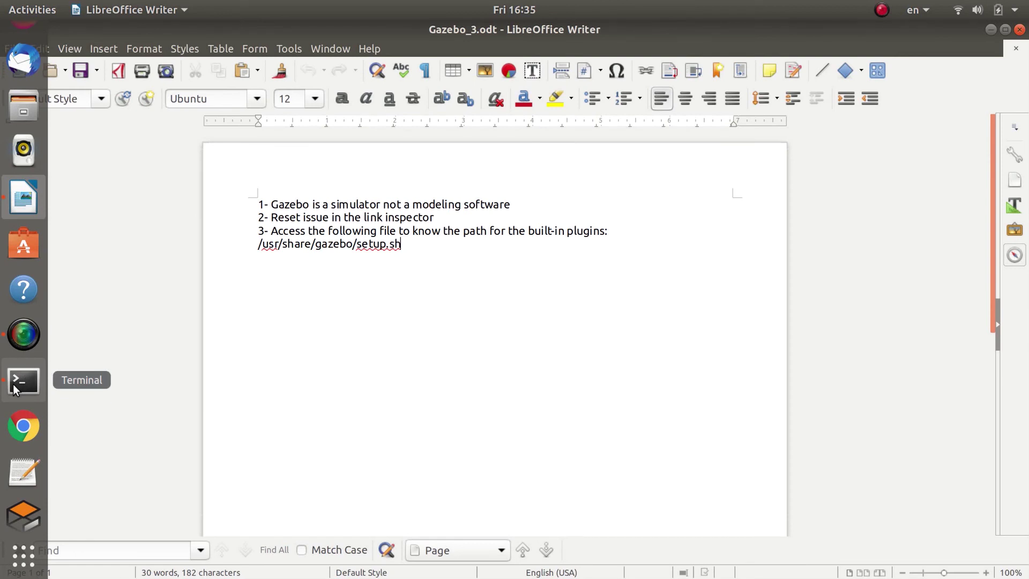
- Switch to the Terminal, clear its output, and move its window away from the notes' text
click(5, 378)
text(clear)
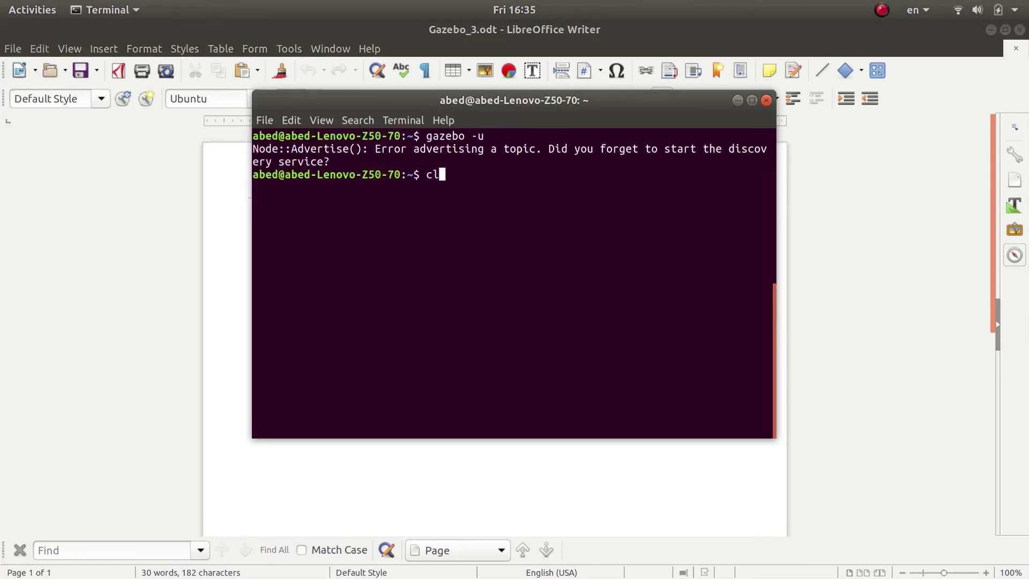
key(Return)
drag(329, 97, 653, 246)
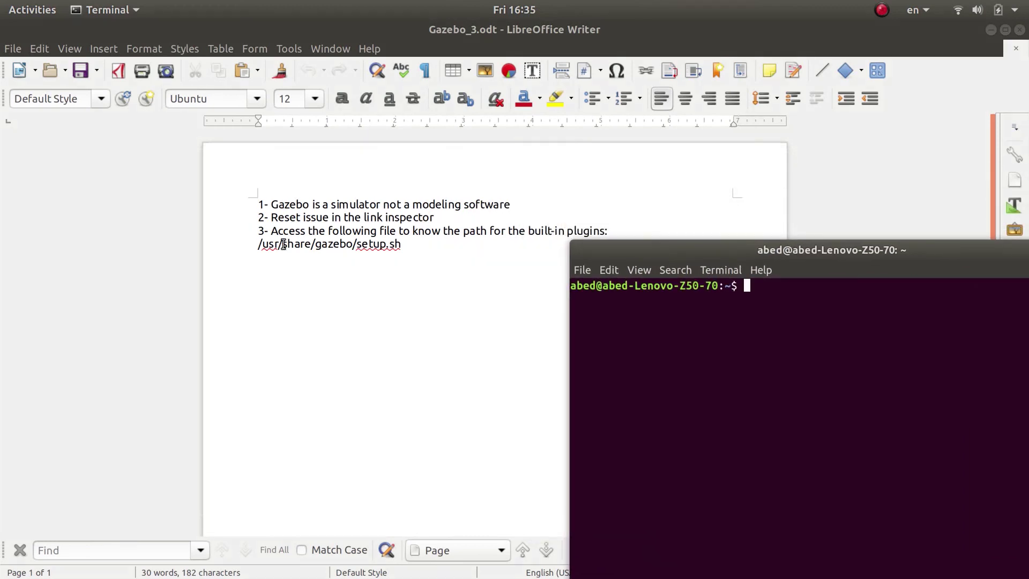
- Copy the path /usr/share/gazebo/setup.sh from the Writer notes and switch back to the Terminal
drag(260, 244, 396, 245)
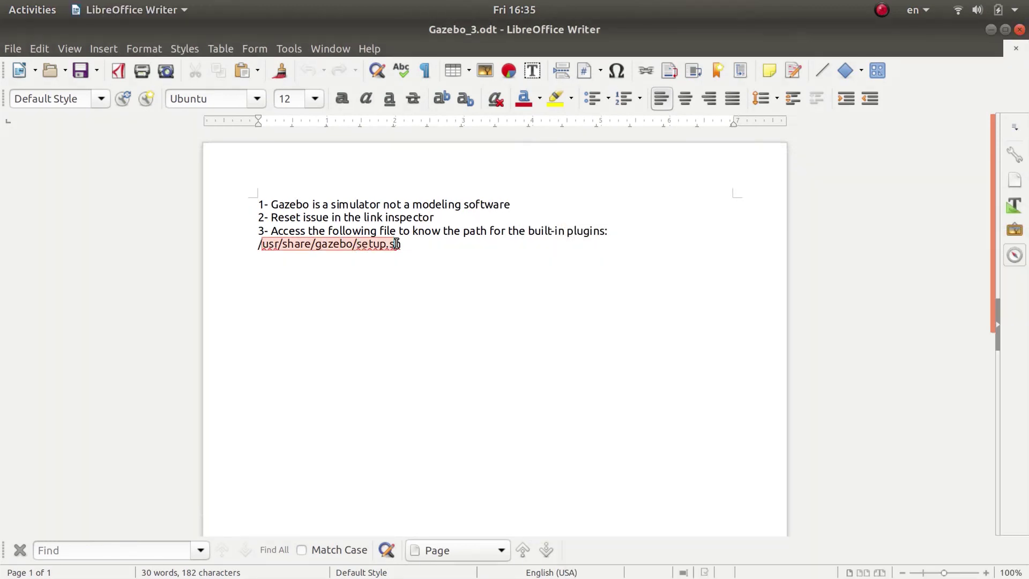
drag(258, 244, 413, 250)
key(ctrl+c)
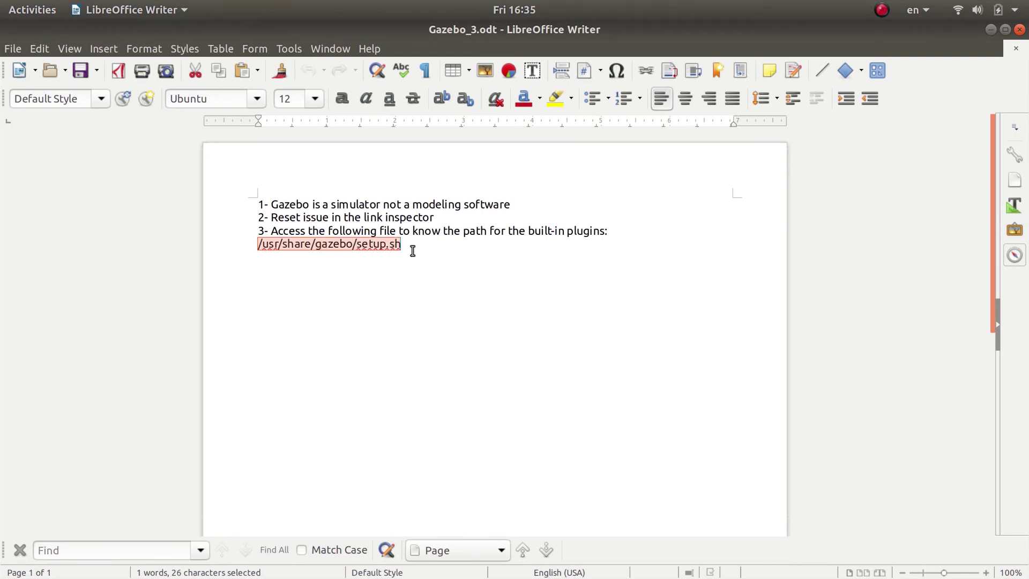
click(23, 380)
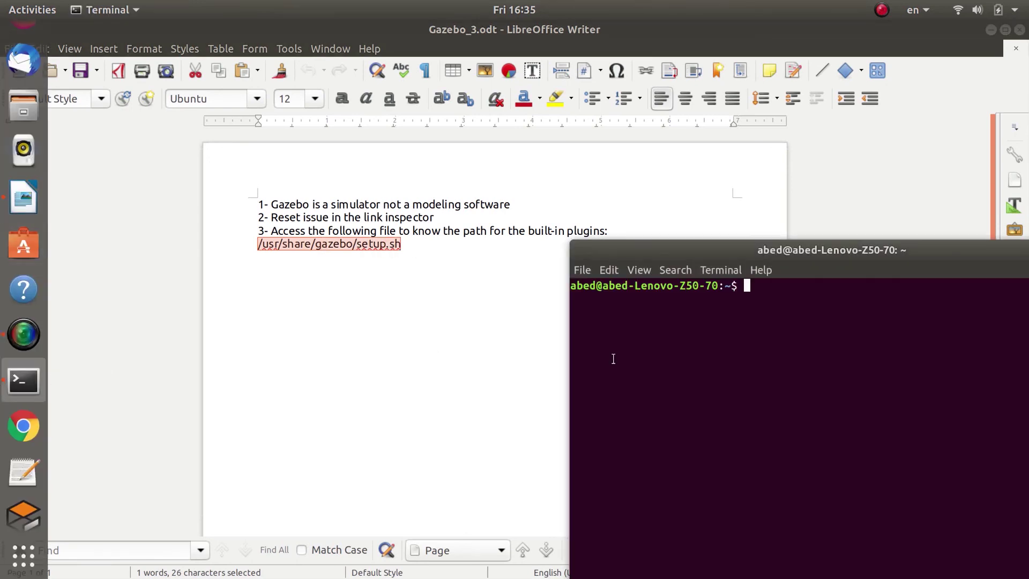
- Open the copied path /usr/share/gazebo/setup.sh with gedit from the Terminal
drag(679, 252, 592, 199)
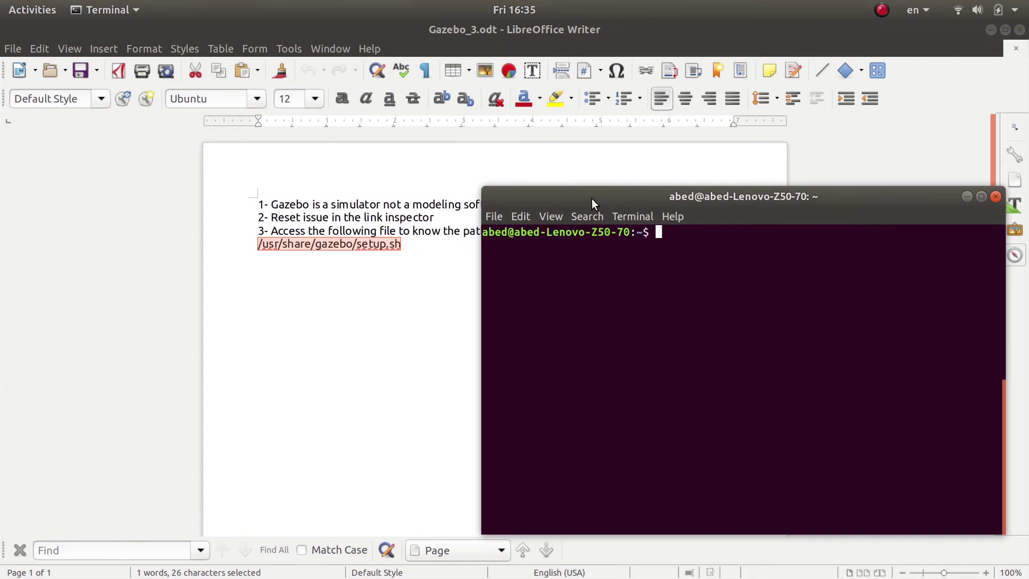
key(ctrl+shift+v)
key(Left)
key(Left)
key(Left)
key(Left)
key(Left)
key(Left)
key(Left)
key(Left)
key(Left)
key(Left)
key(Left)
key(Left)
key(Left)
key(Left)
key(Left)
key(Left)
key(Left)
key(Left)
key(Left)
key(Left)
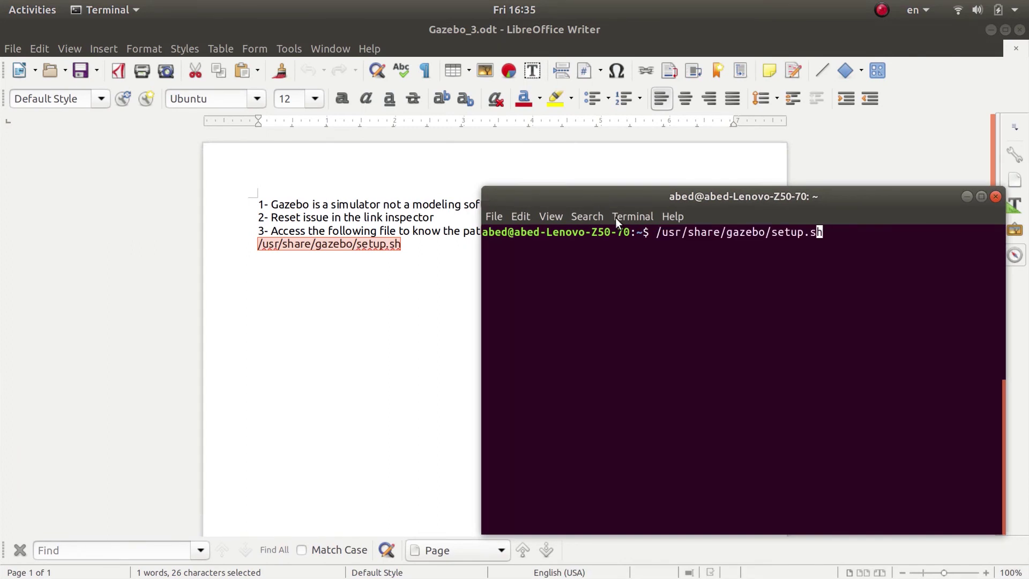
text(gedit)
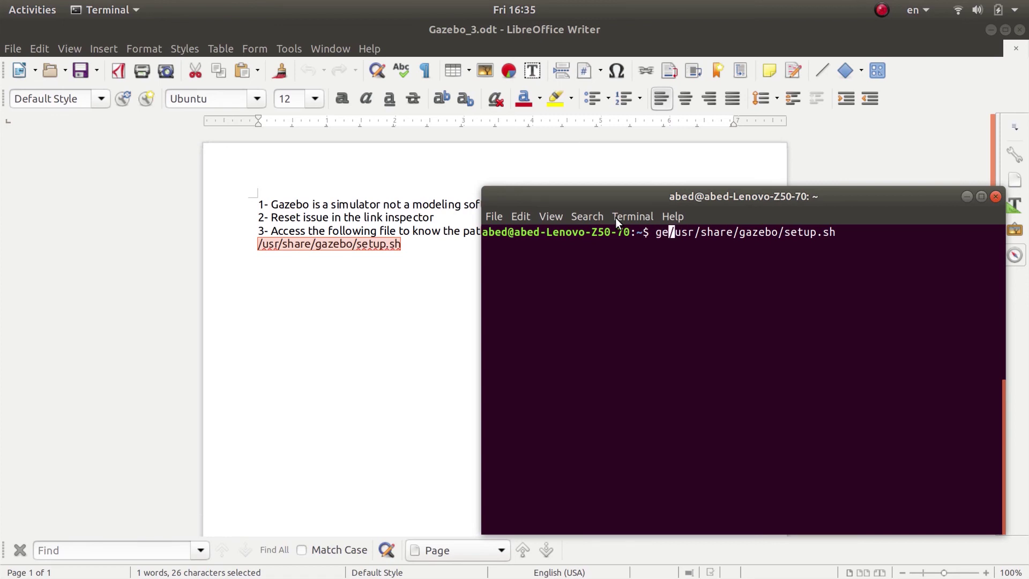
key(Return)
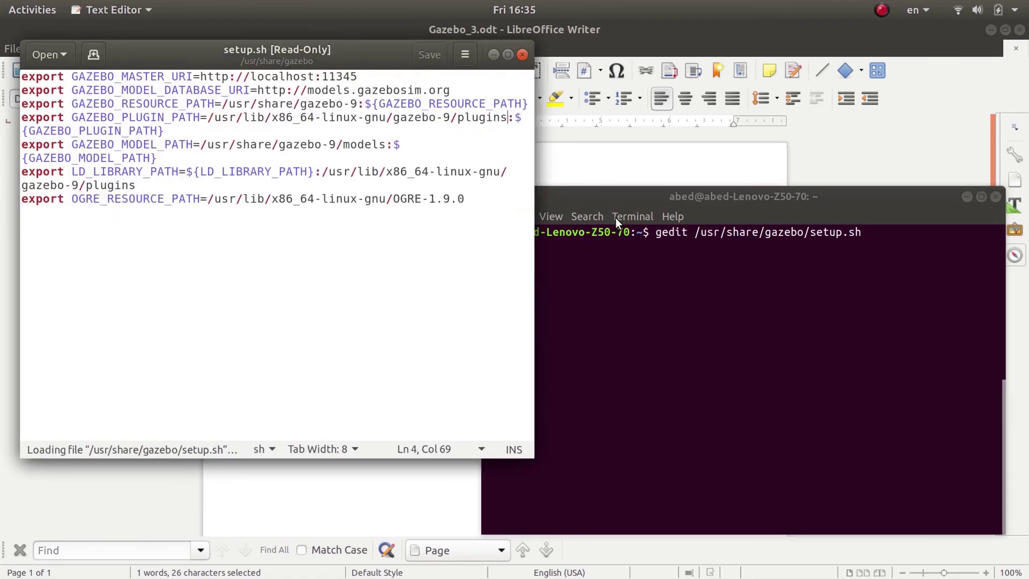
- Minimize the Terminal window and maximize the text editor showing setup.sh
key(XF86AudioRaiseVolume)
key(XF86AudioRaiseVolume)
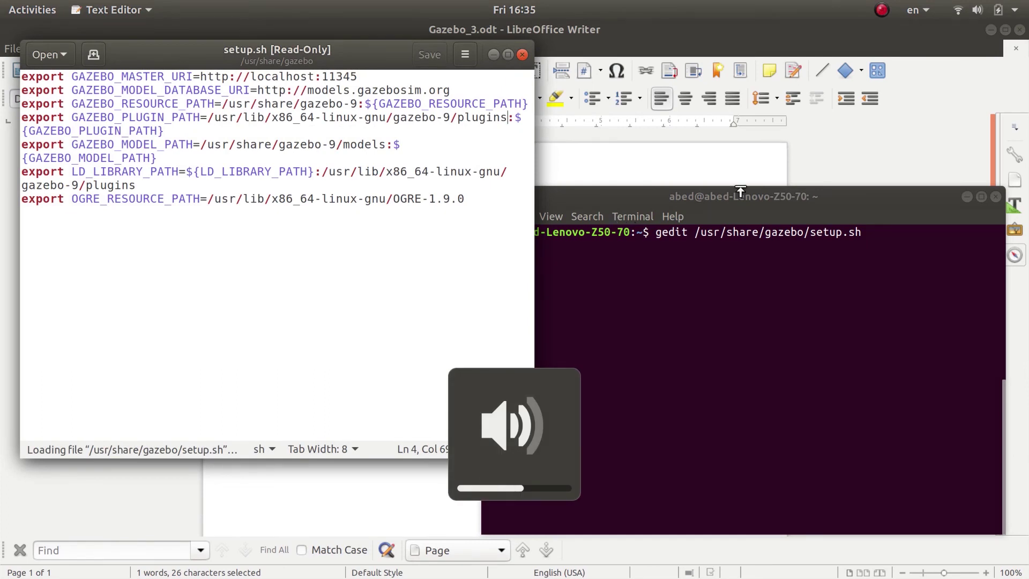
click(966, 197)
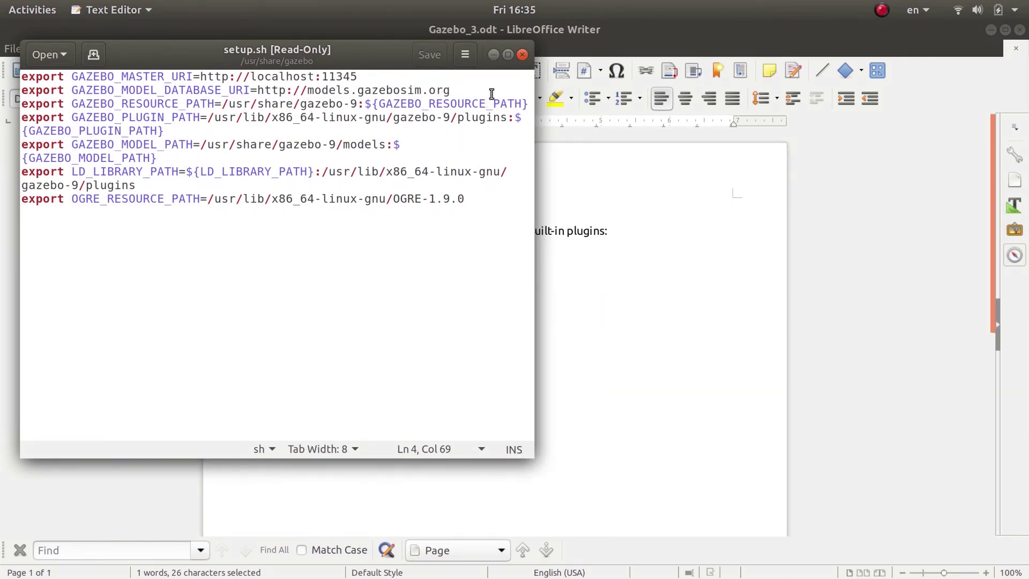
click(508, 55)
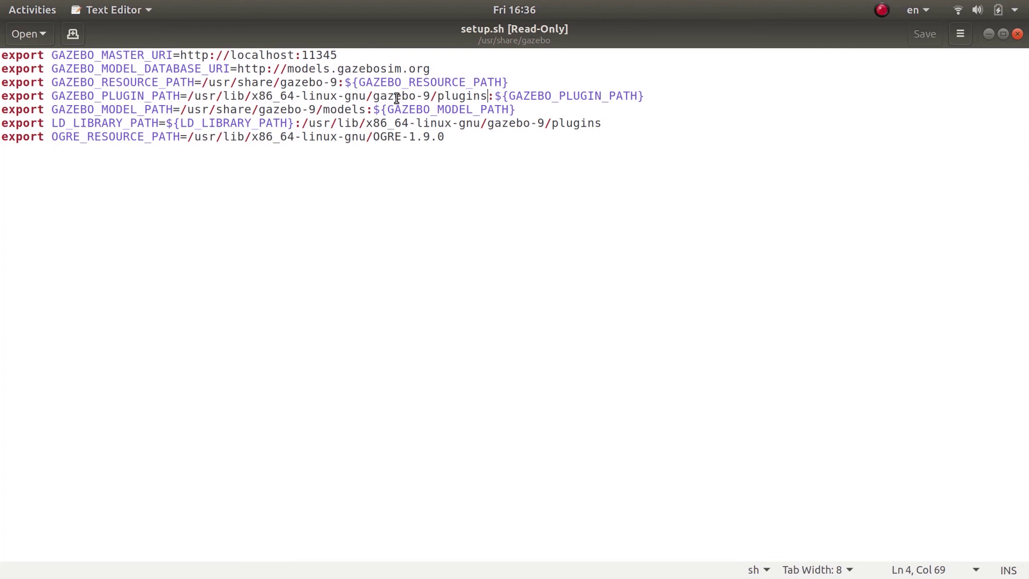
- Copy the path /usr/lib/x86_64-linux-gnu/gazebo-9/plugins from the GAZEBO_PLUGIN_PATH line of setup.sh and close the text editor
click(447, 112)
drag(188, 97, 485, 95)
key(ctrl+c)
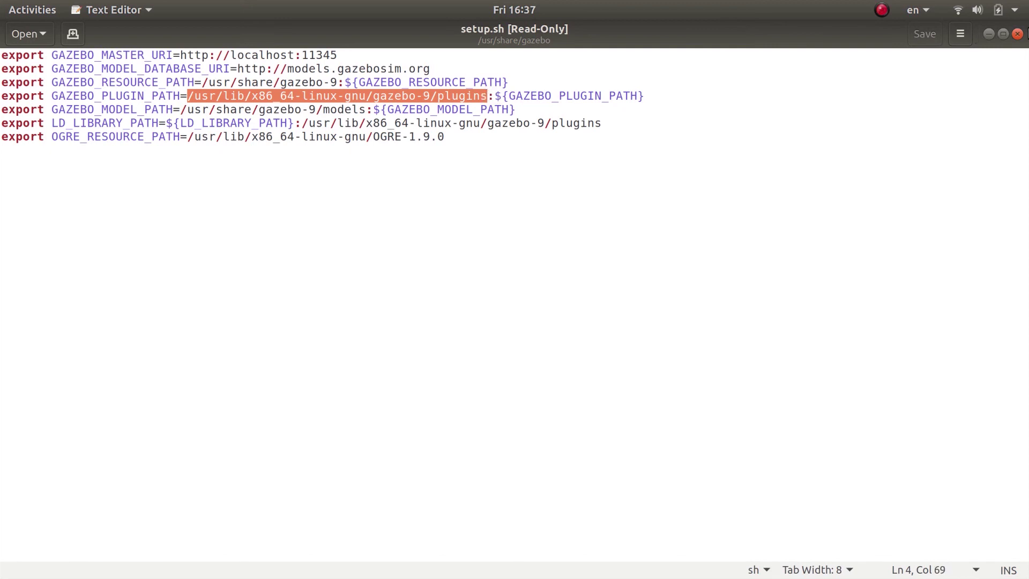
click(1018, 34)
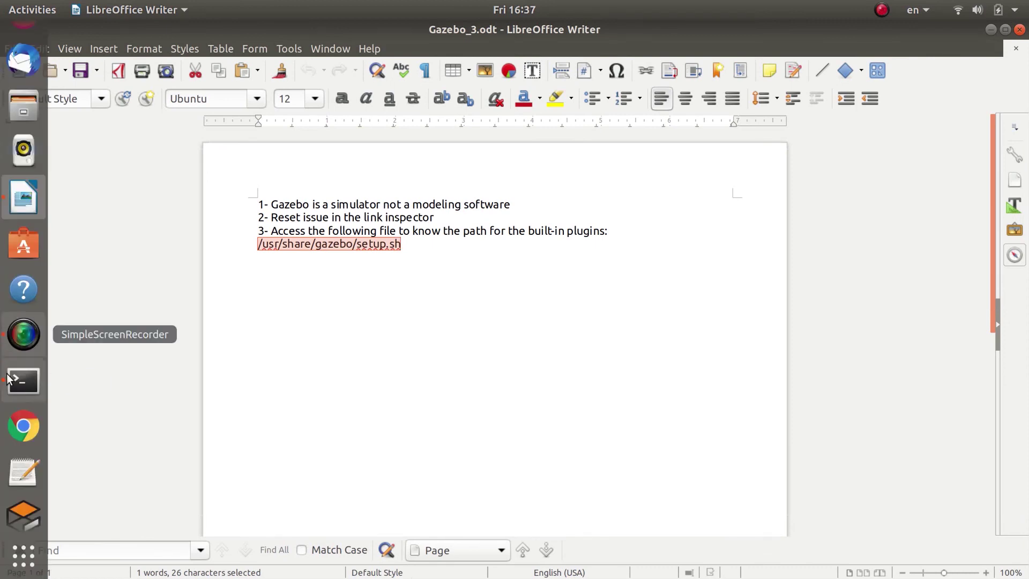
- Switch to the Terminal, clear its output, and change the directory to /usr/lib/x86_64-linux-gnu/gazebo-9/plugins
click(21, 381)
text(clear)
key(Return)
text(cd)
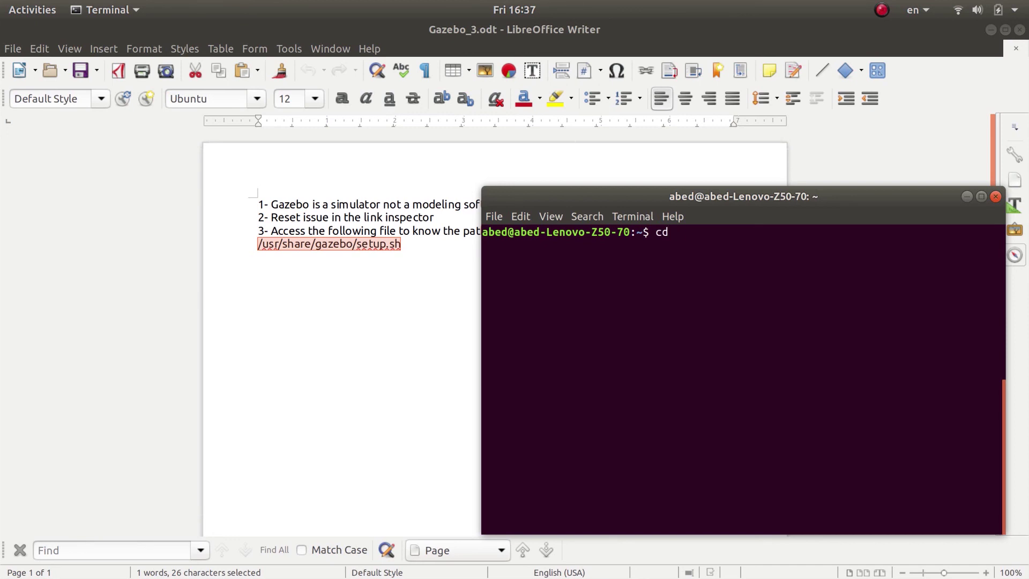
key(ctrl+shift+v)
key(Return)
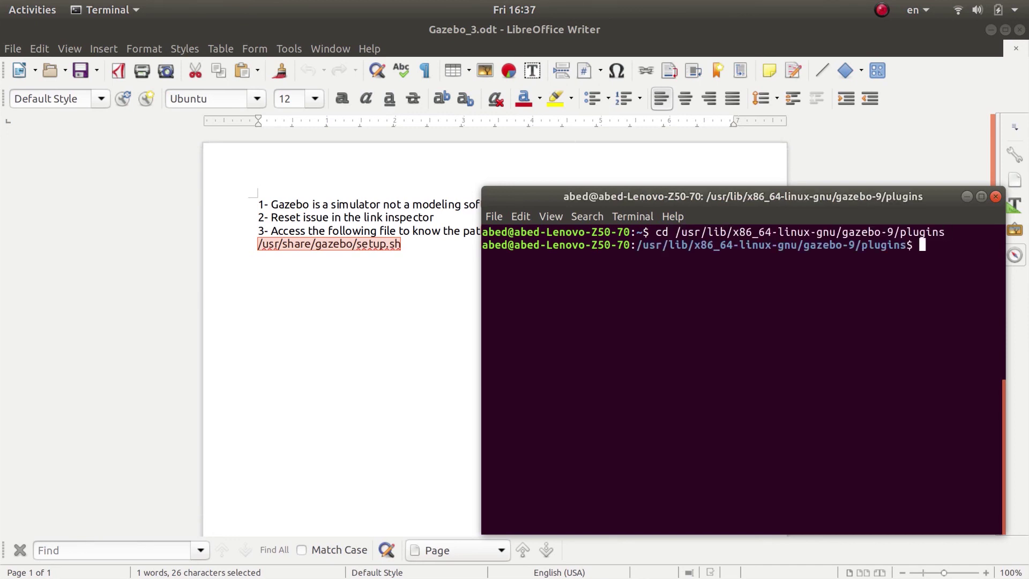
- List the contents of the gazebo-9 plugins directory and examine the names of the built-in plugin libraries
text(ls)
key(Return)
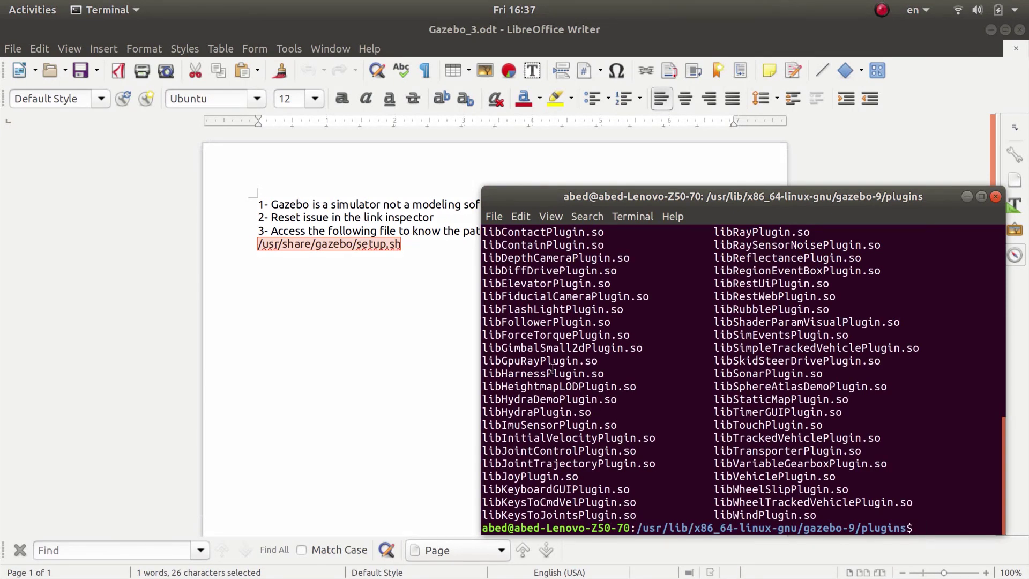
scroll(552, 368, up, 2)
scroll(552, 369, up, 3)
scroll(552, 369, down, 2)
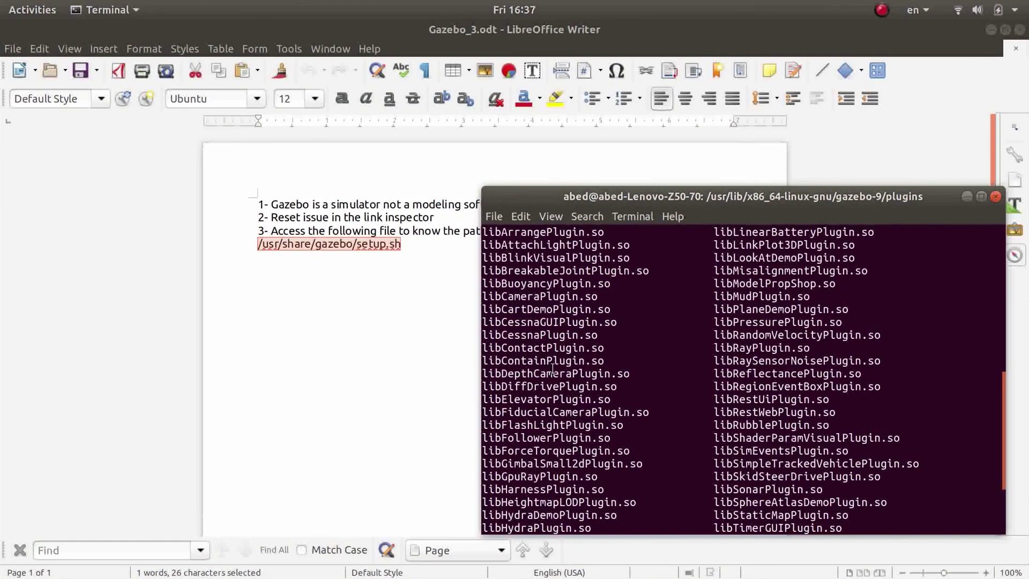
scroll(552, 369, down, 2)
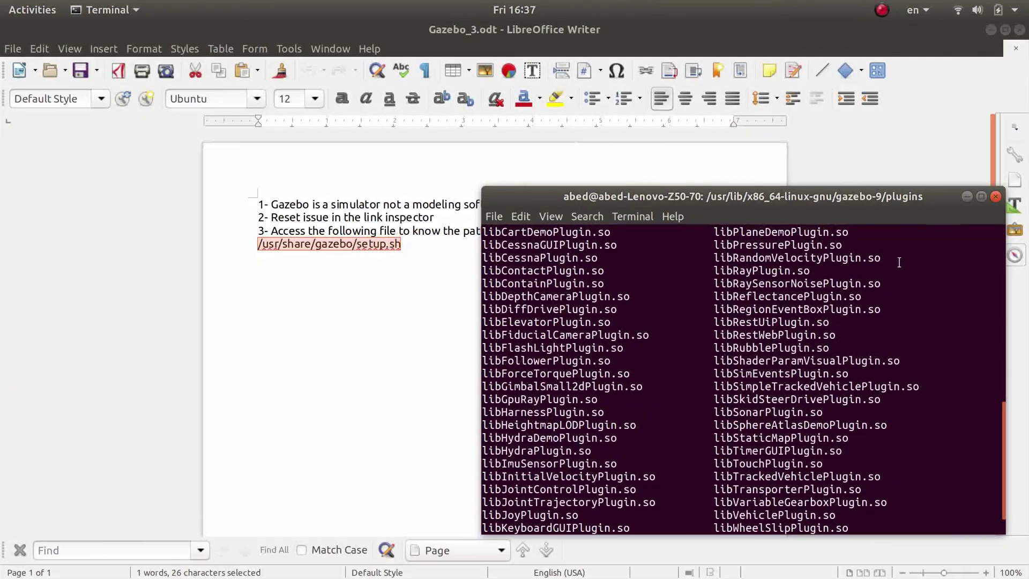
drag(856, 191, 757, 137)
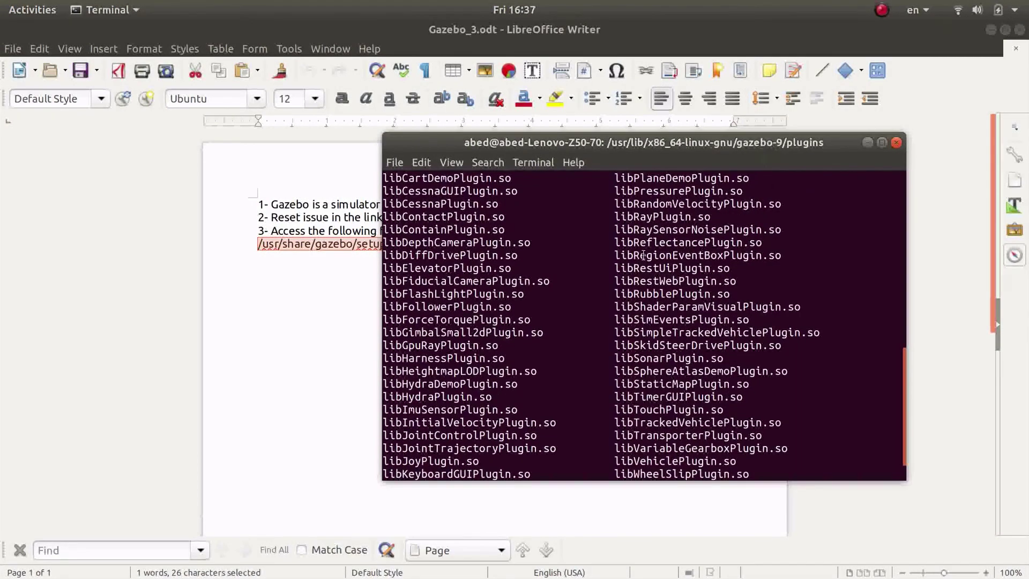
scroll(440, 294, up, 2)
scroll(441, 295, up, 2)
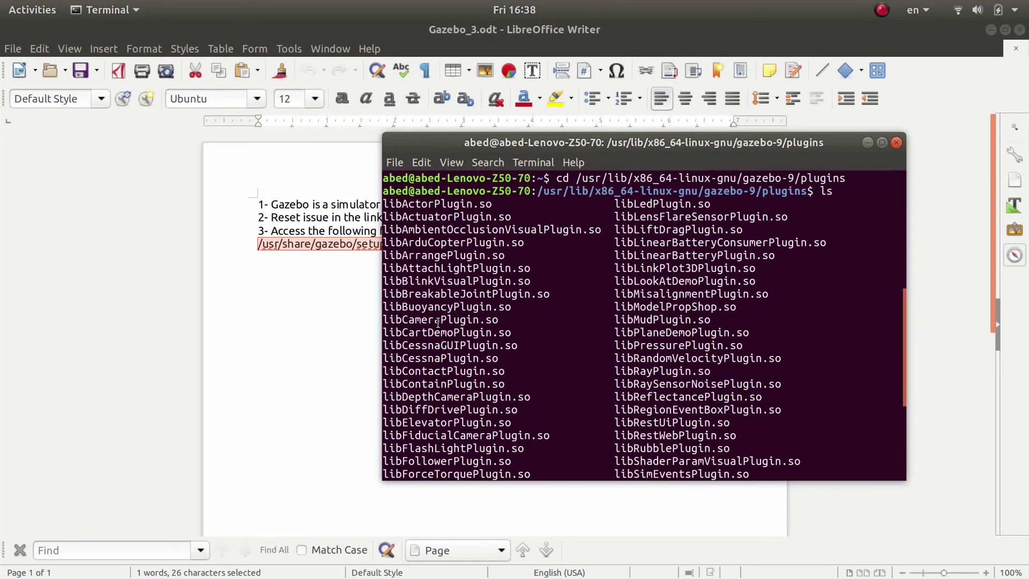
scroll(450, 338, down, 5)
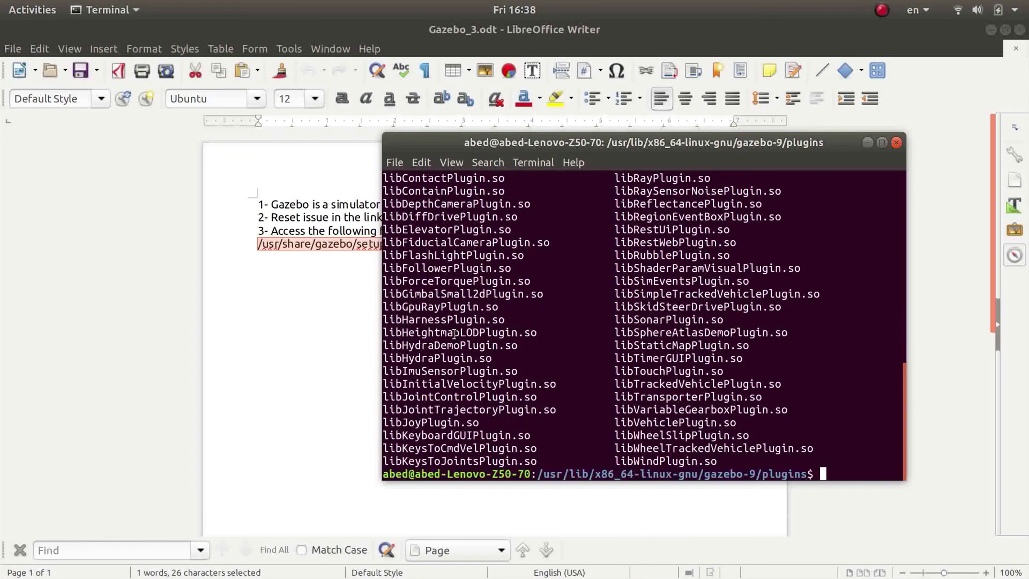
scroll(465, 356, up, 5)
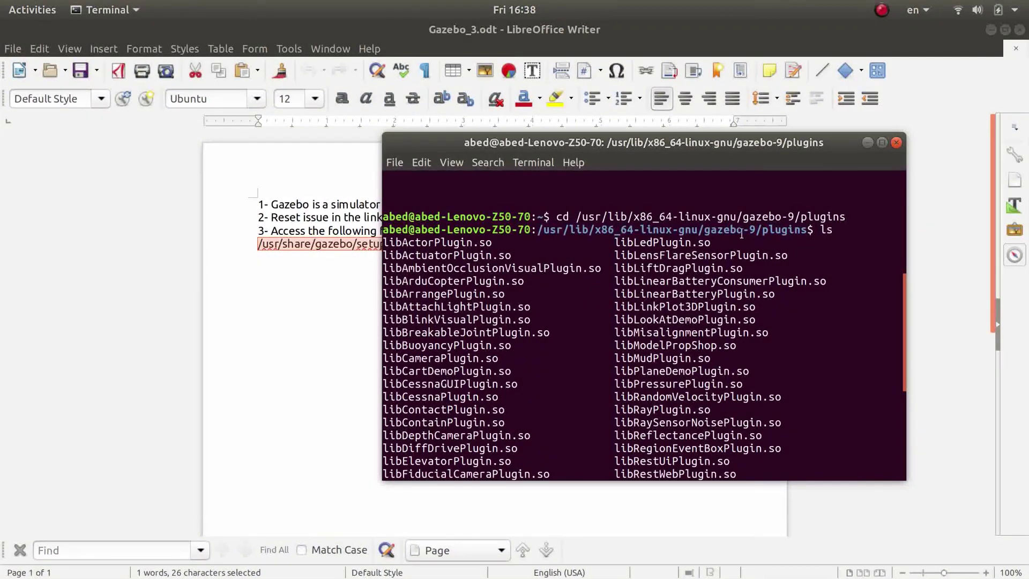
scroll(695, 304, down, 6)
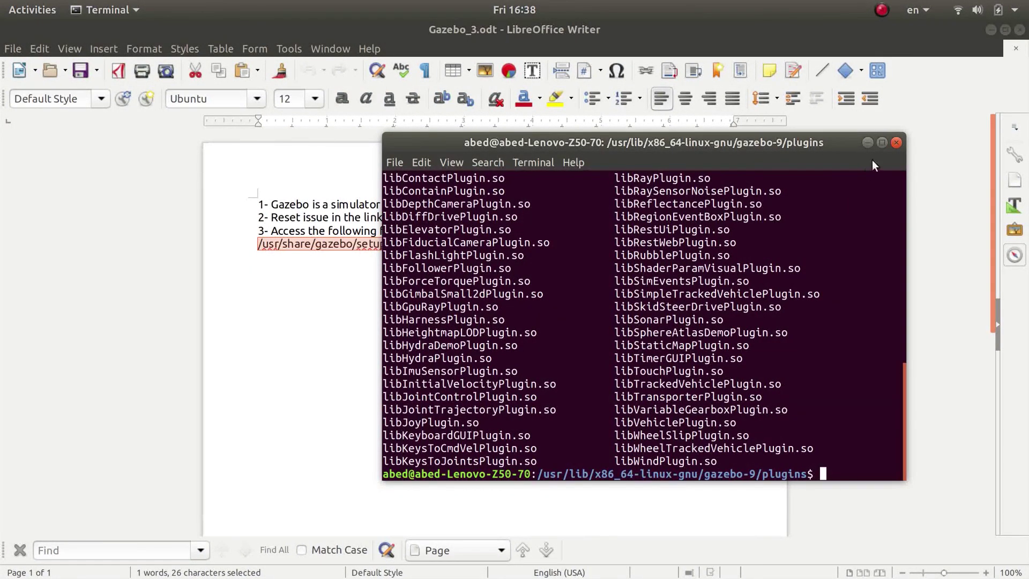
- Close the Terminal, deselect the path in the Writer notes, and show the desktop
drag(689, 147, 586, 188)
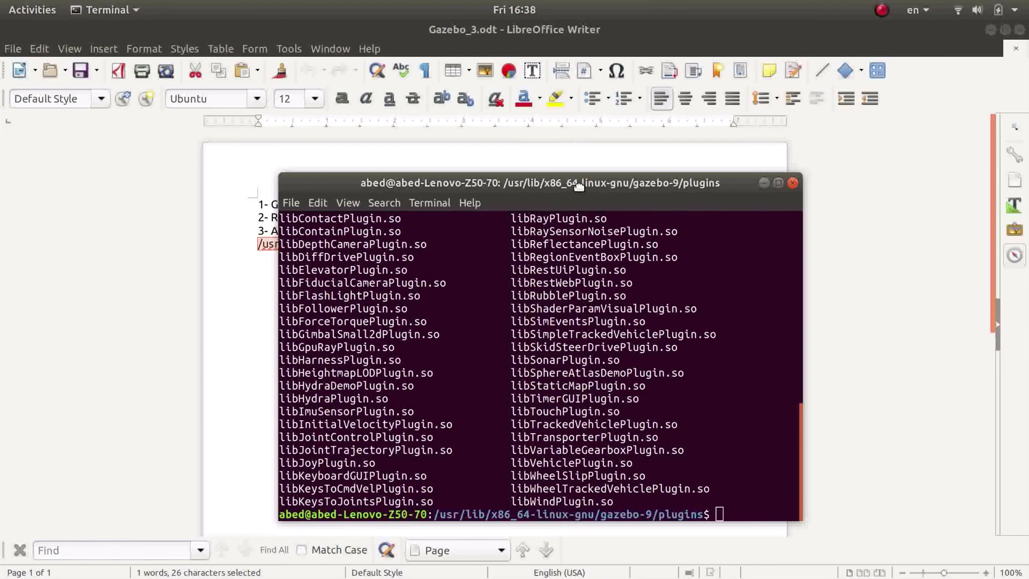
click(792, 184)
click(487, 368)
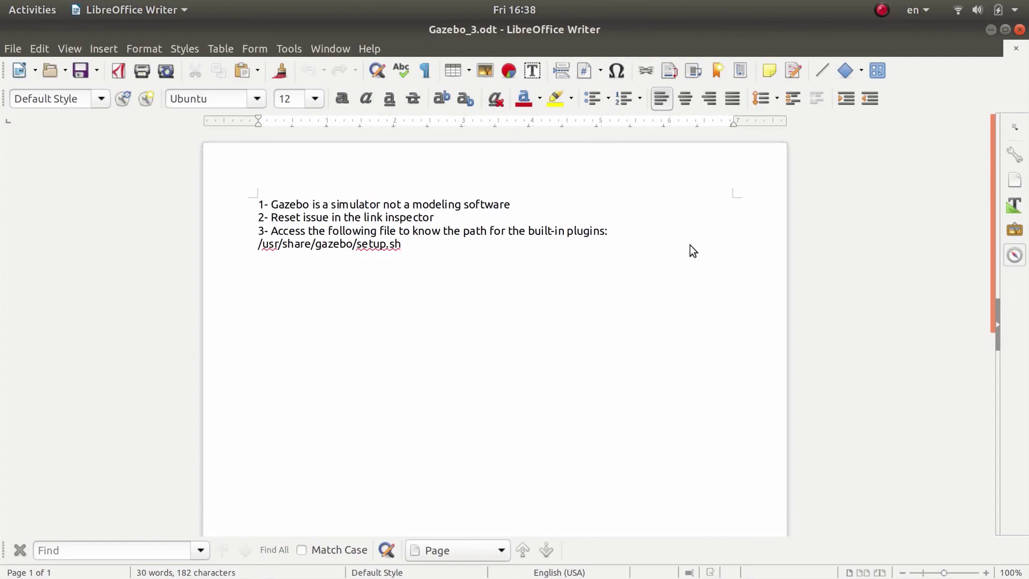
key(super+d)
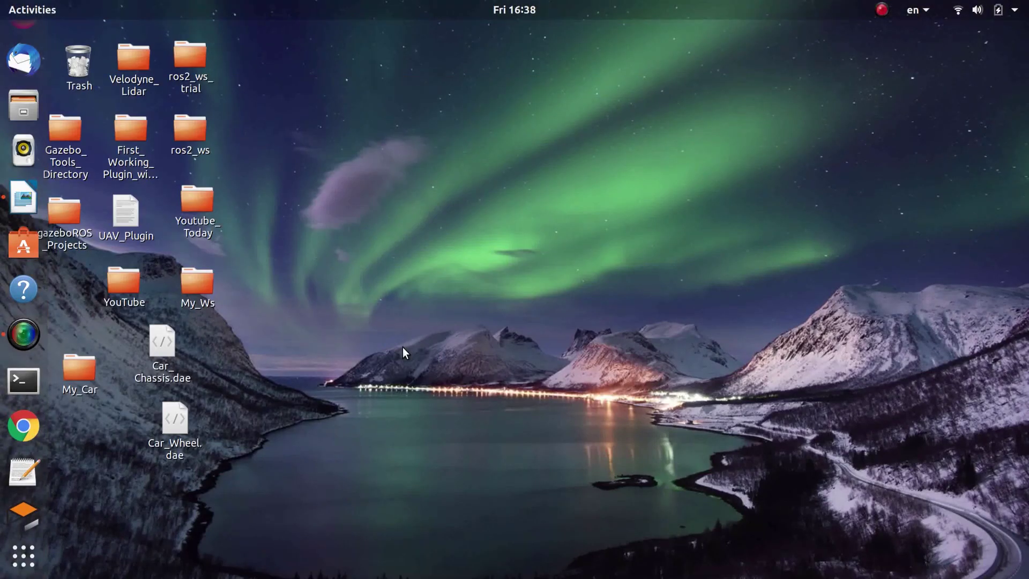